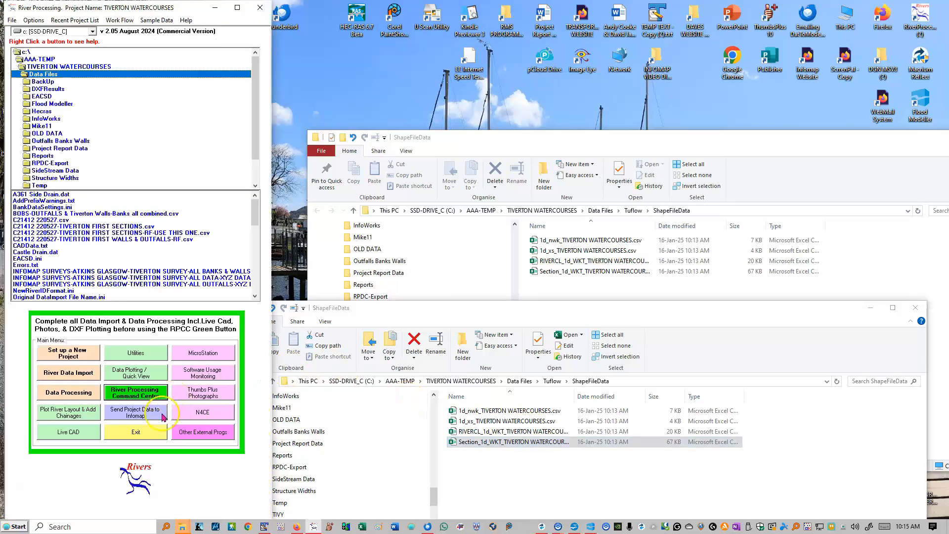
Bring the ShapeFileData folder window forward and go up to the project's Tuflow folder.
click(515, 471)
drag(502, 309, 520, 168)
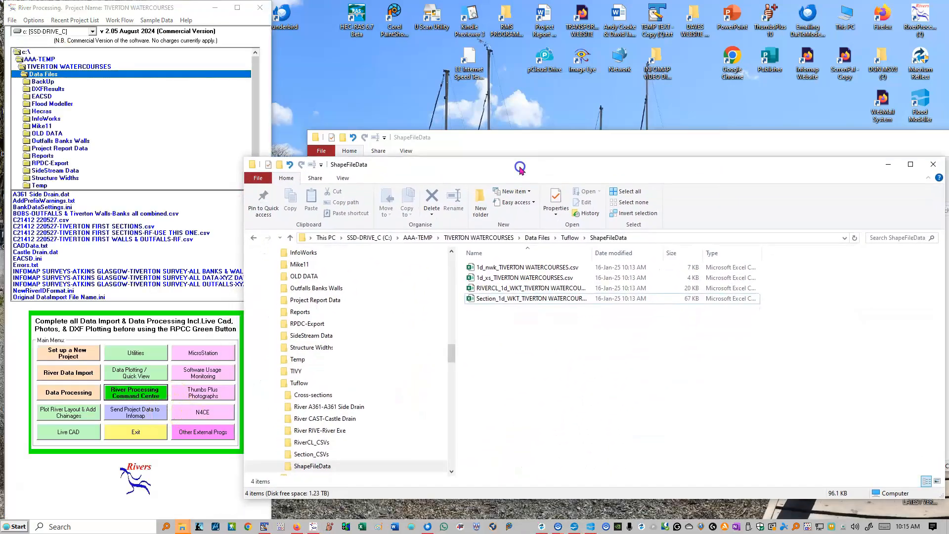
click(570, 238)
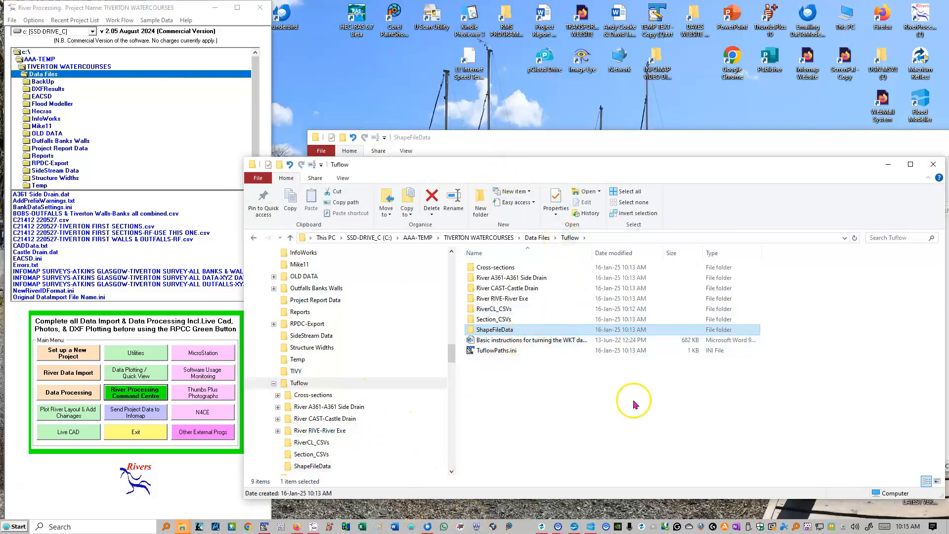
Create the final river layout plan plot at a specific scale of 1:500 with a portrait plot box.
click(46, 406)
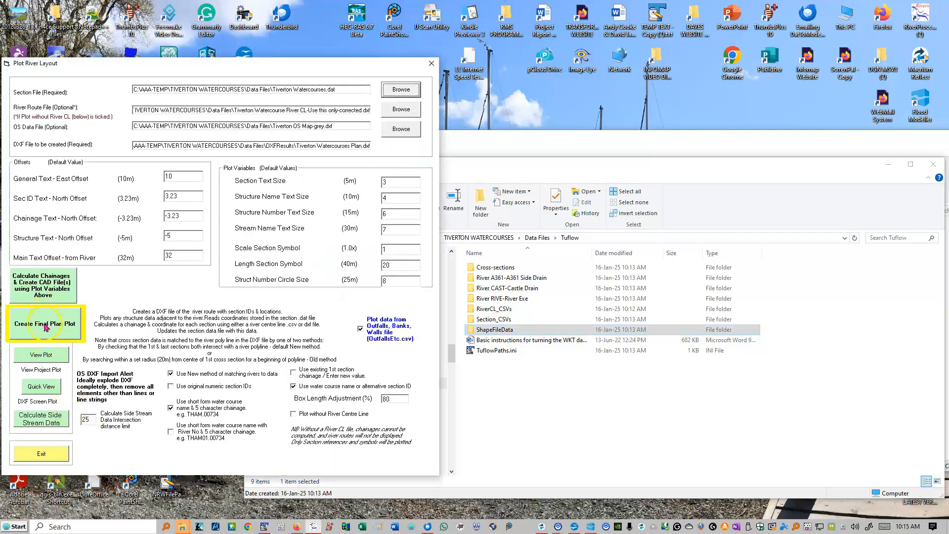
click(47, 328)
click(203, 286)
click(193, 309)
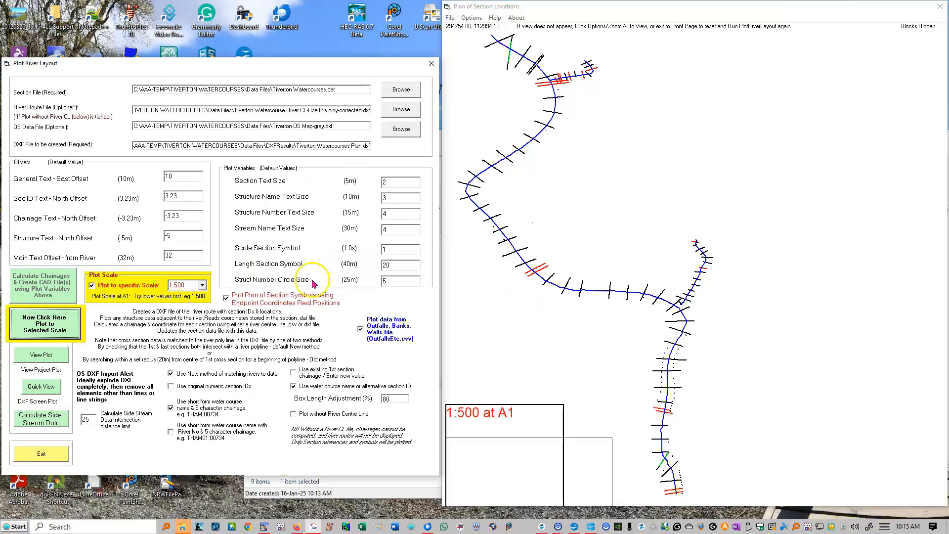
click(59, 324)
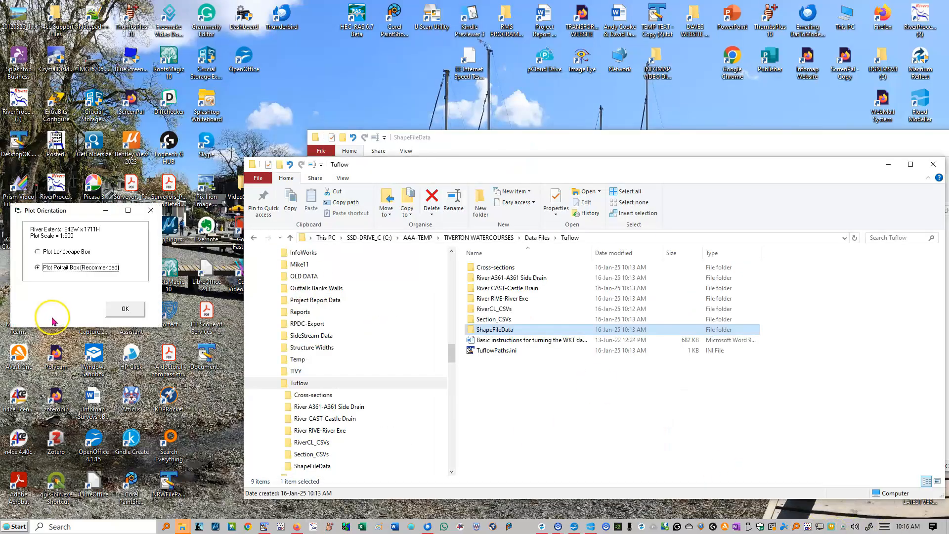
click(110, 307)
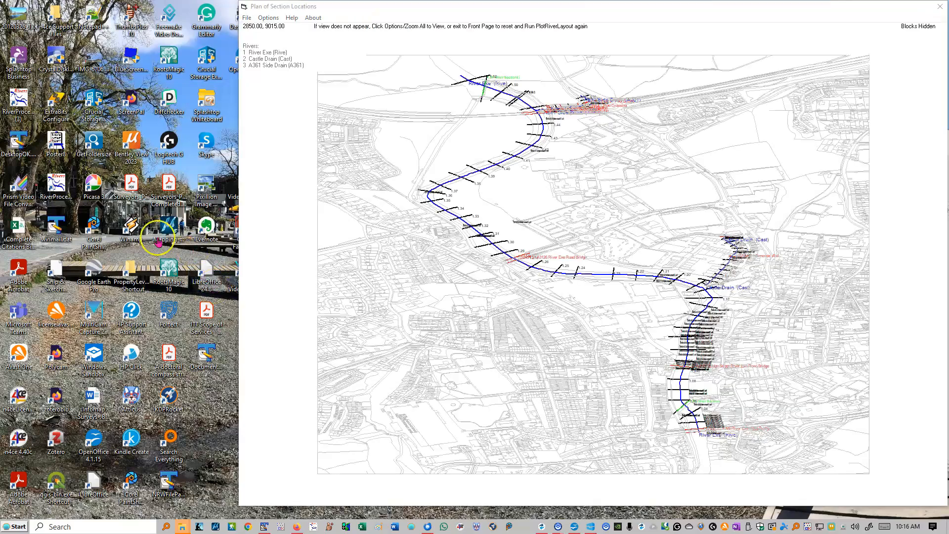
Finish the plan plotting run, acknowledge its messages and decline opening the DXF in a CAD program.
click(132, 326)
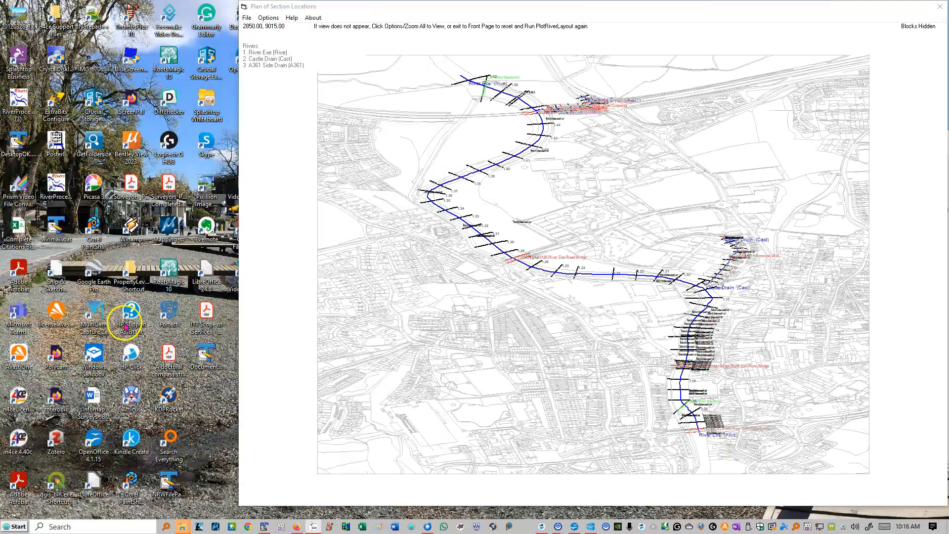
click(174, 376)
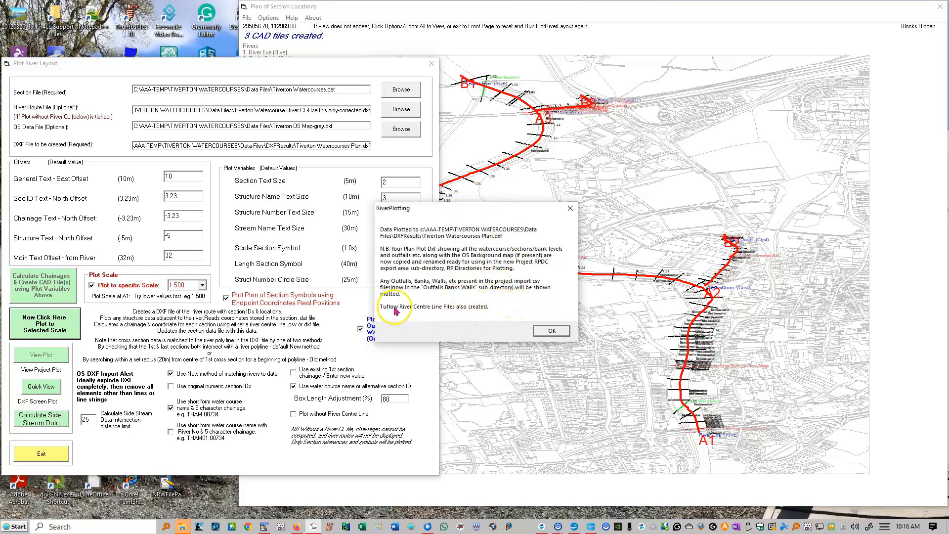
click(552, 331)
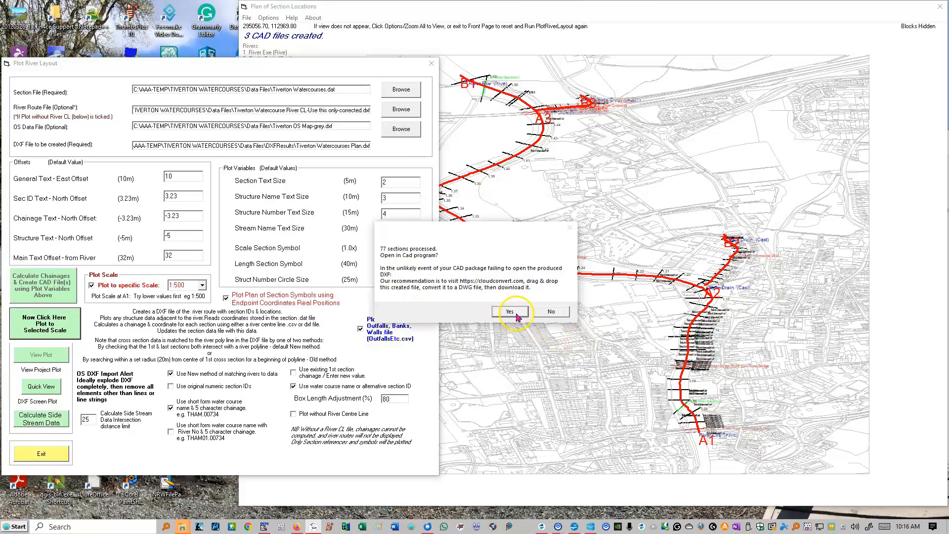
click(549, 311)
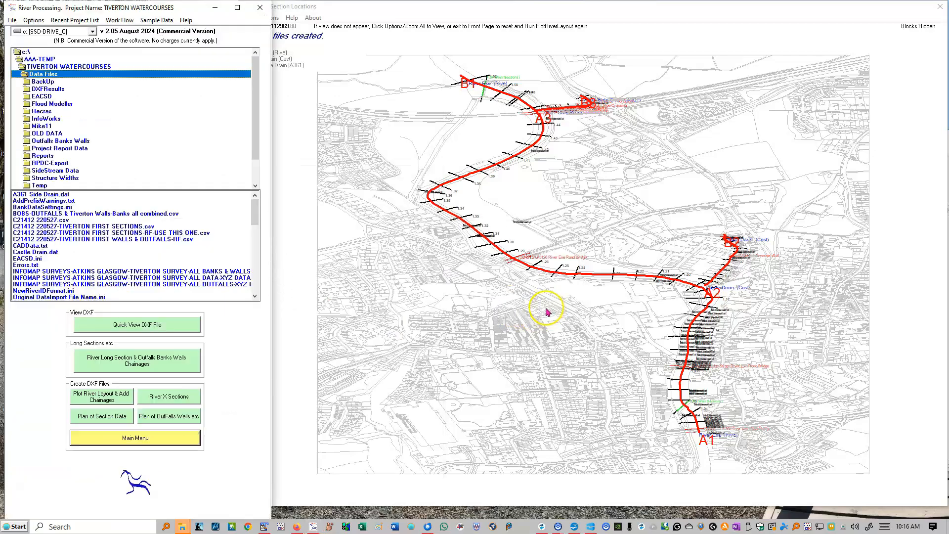
Return to the main menu, open the River Processing Command Center and clear the plan and folder windows out of its way.
click(131, 440)
click(133, 397)
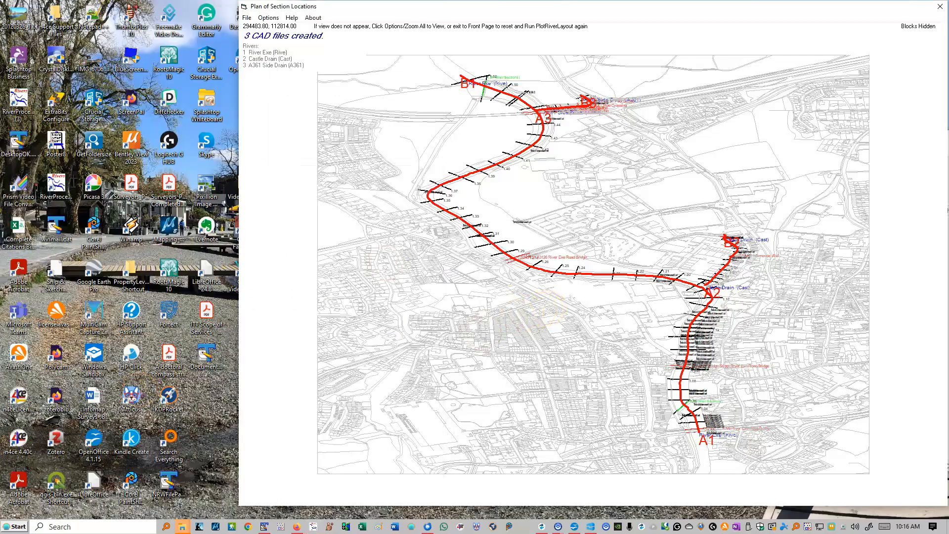
click(940, 7)
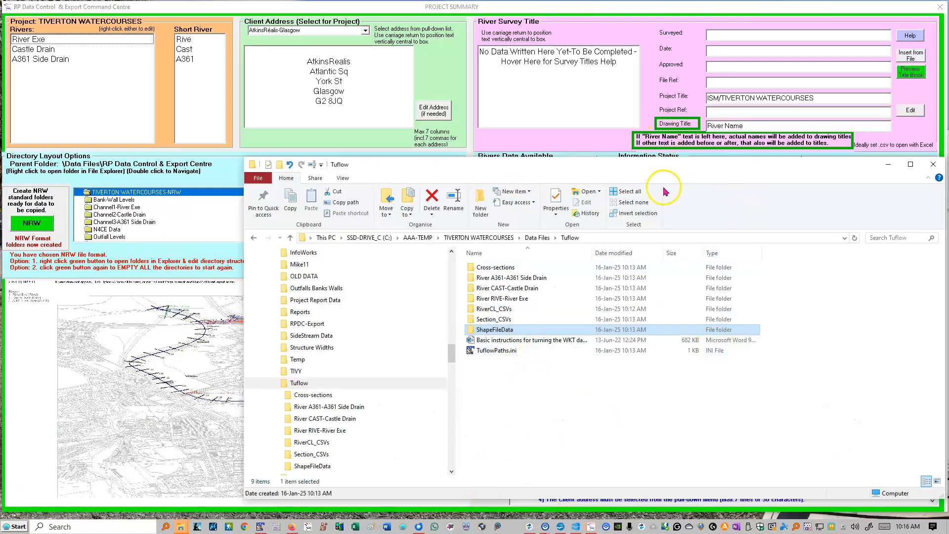
drag(660, 170, 454, 139)
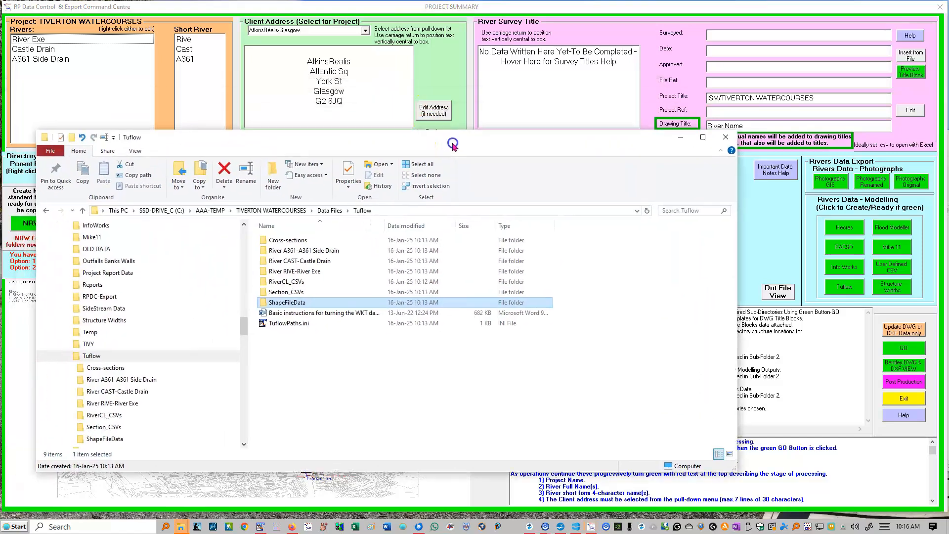
Start Tuflow reprocessing, agree to clear the existing Tuflow data and enable short format water course names.
click(844, 281)
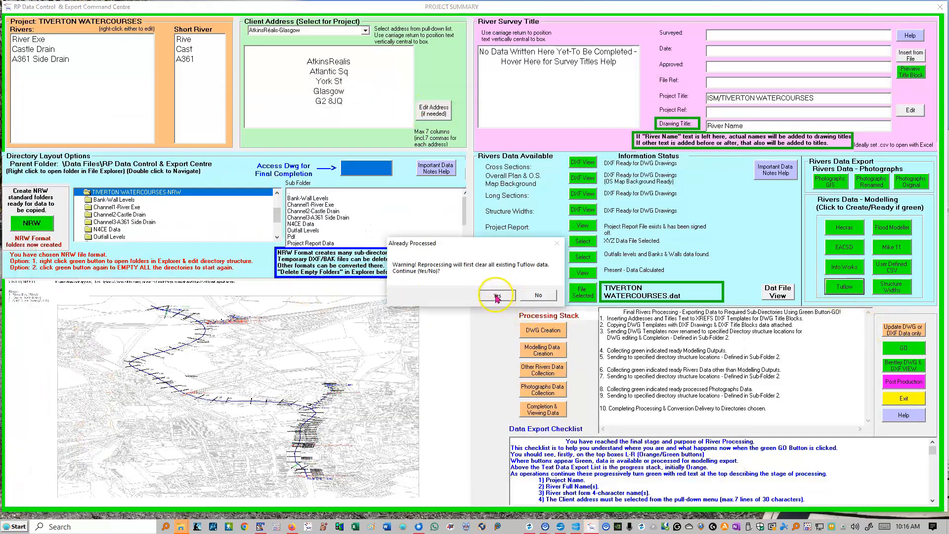
click(497, 295)
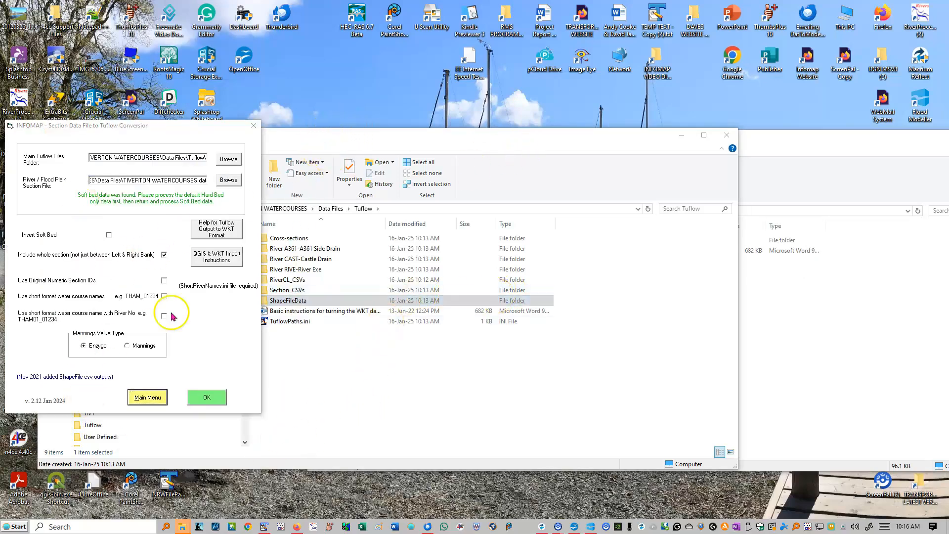
click(21, 346)
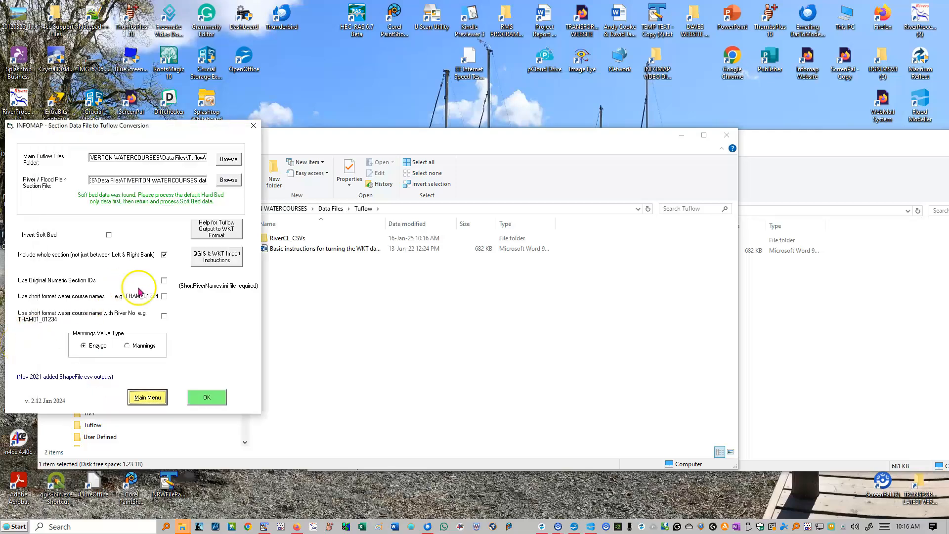
click(164, 295)
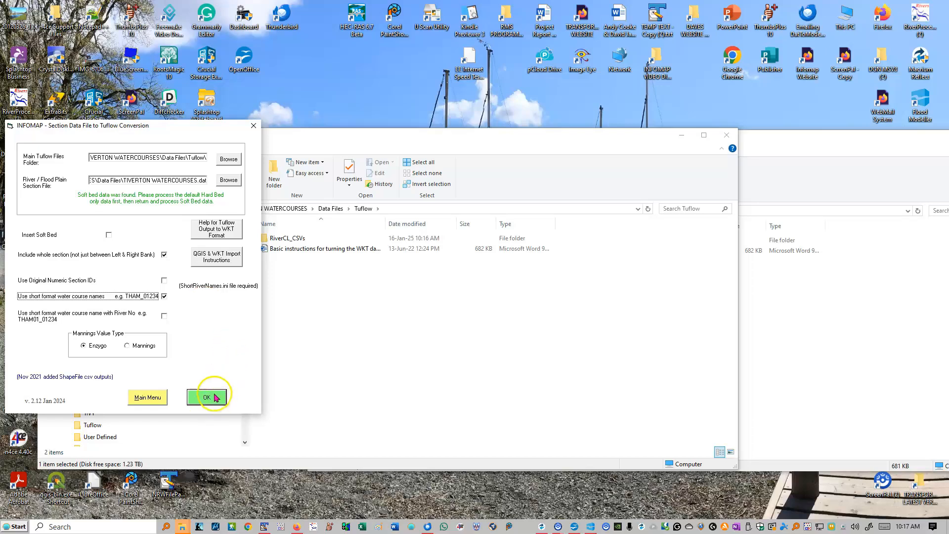
Read through the QGIS & WKT import instructions, including the Save Vector Layer settings, and close them.
click(213, 255)
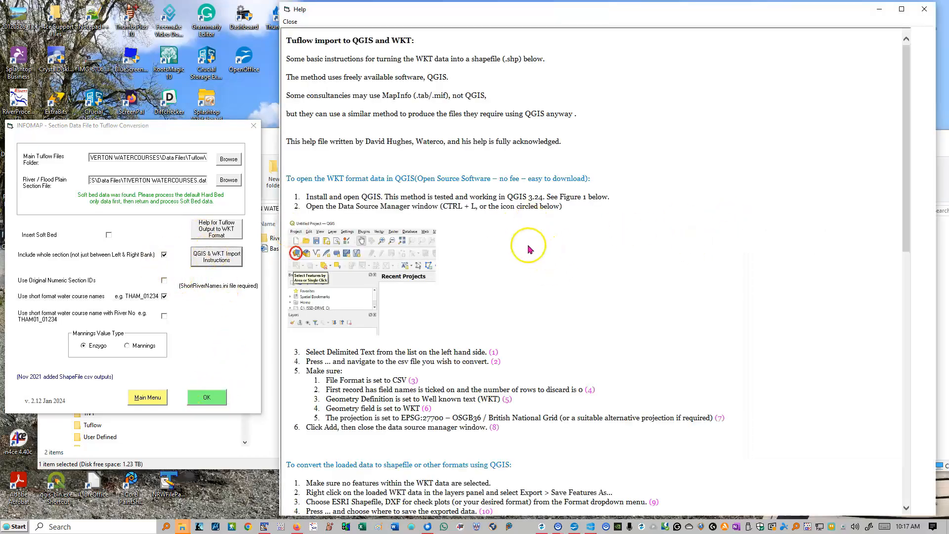
scroll(390, 241, down, 10)
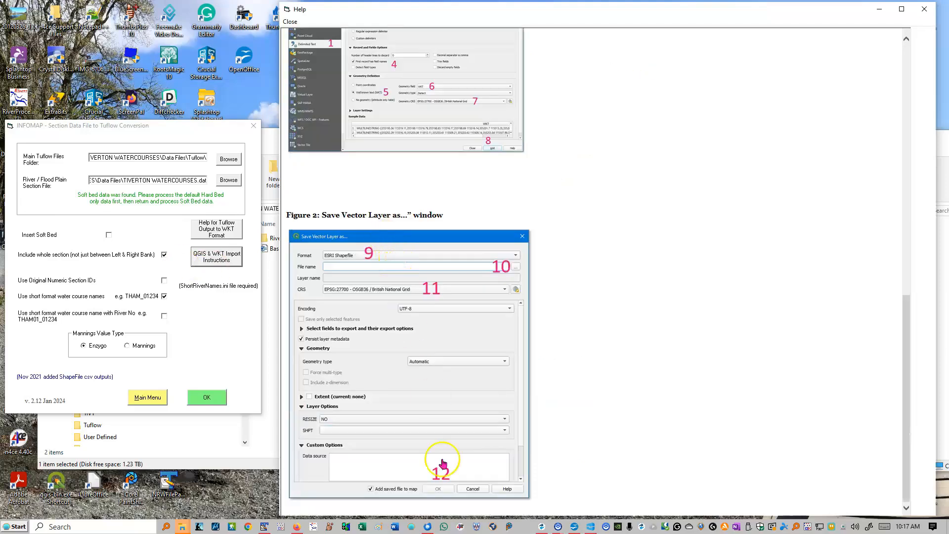
scroll(449, 449, up, 10)
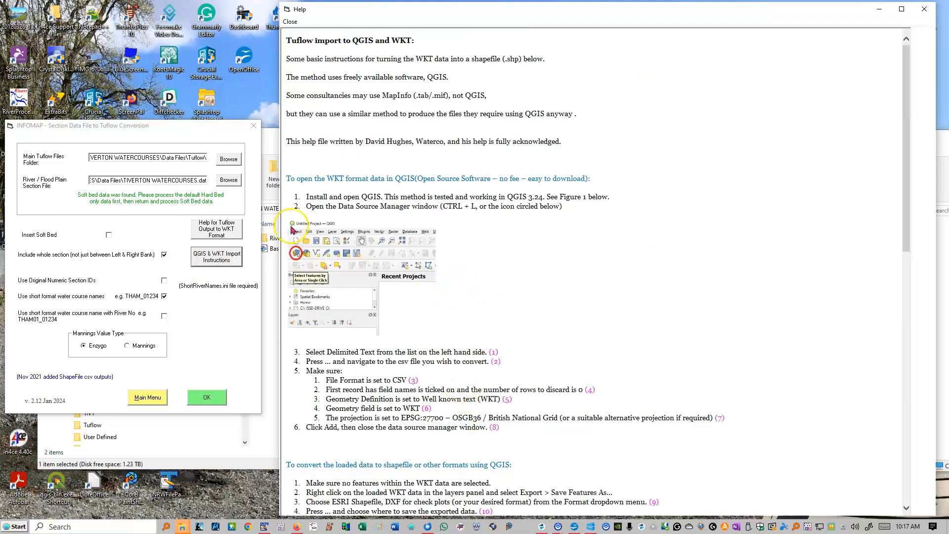
click(925, 9)
Run the section data to Tuflow conversion and check the generated files in the RiverCL_CSVs folder.
click(203, 397)
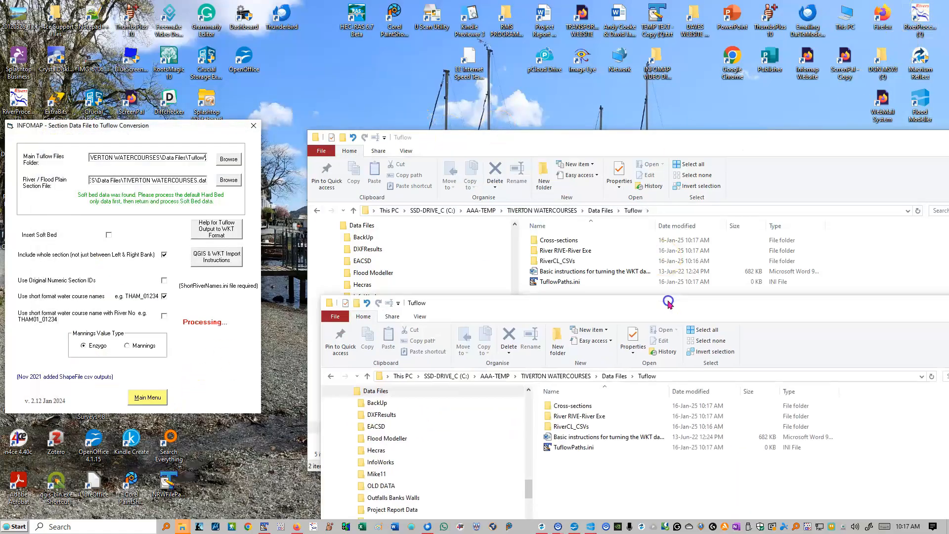
click(708, 296)
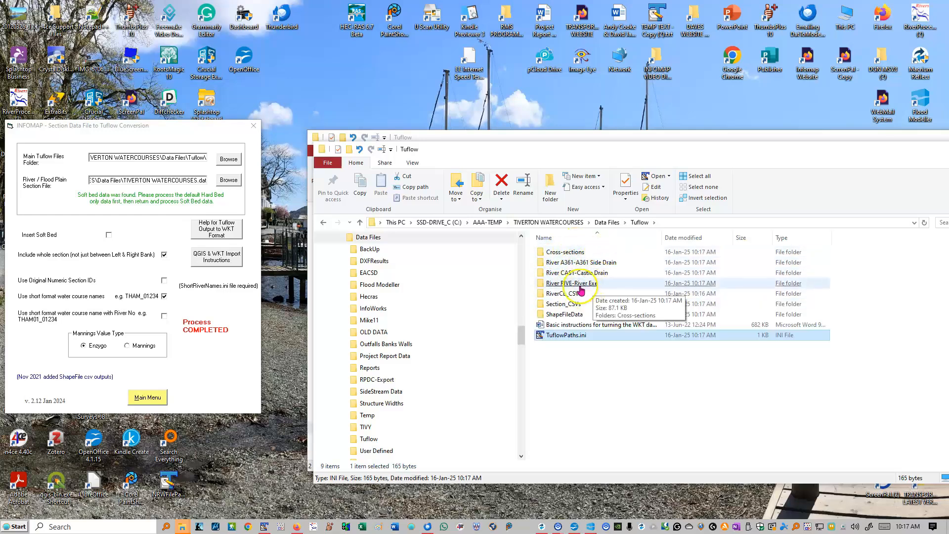
double_click(560, 296)
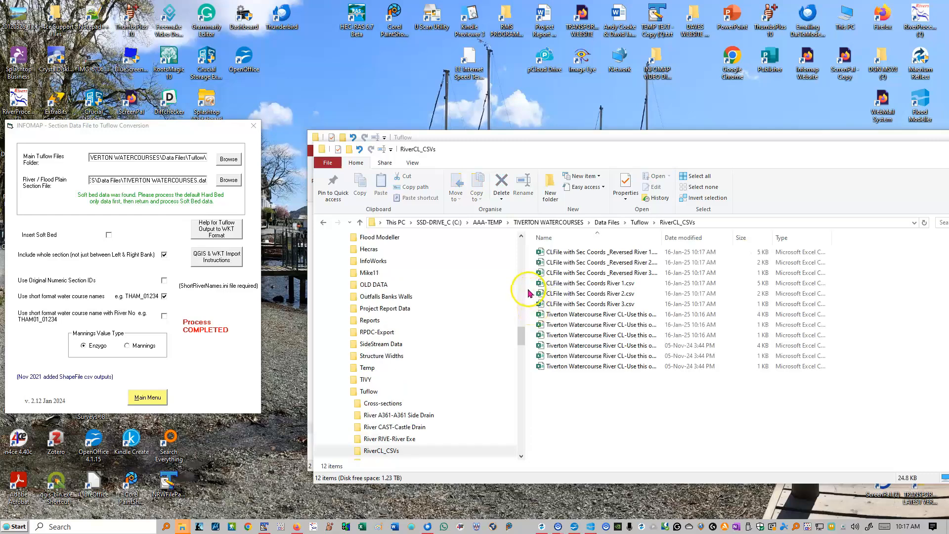
click(642, 222)
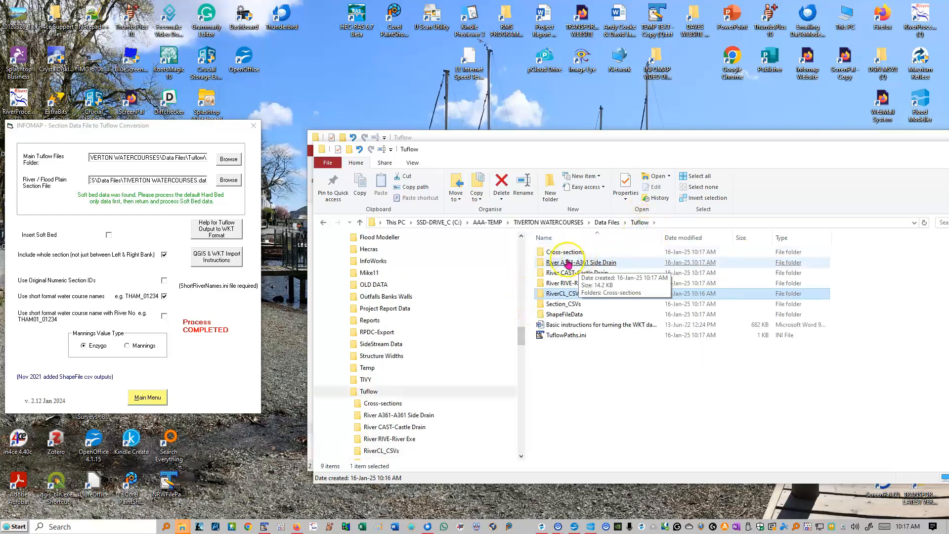
Inspect A361_0026.csv from the River A361-A361 Side Drain cross-sections folder in Excel, and close it.
double_click(572, 262)
double_click(561, 253)
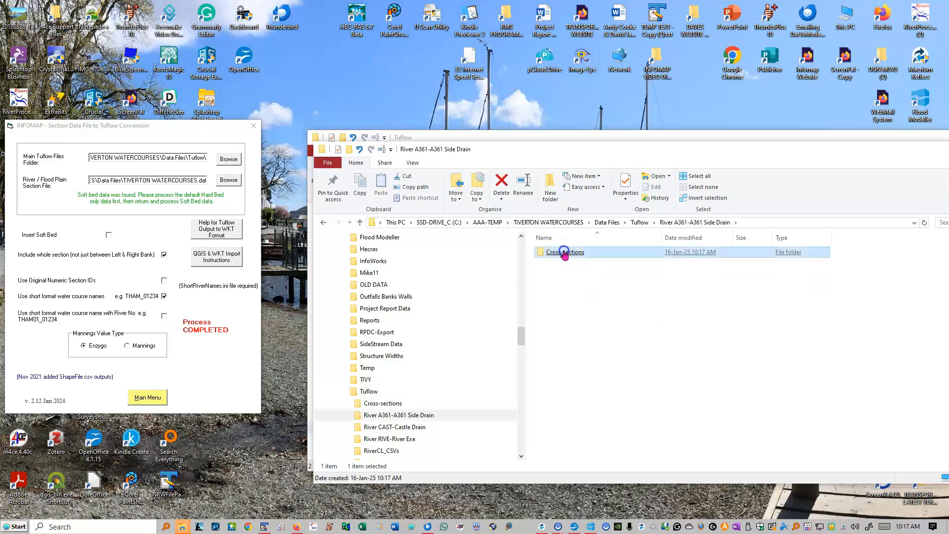
click(556, 263)
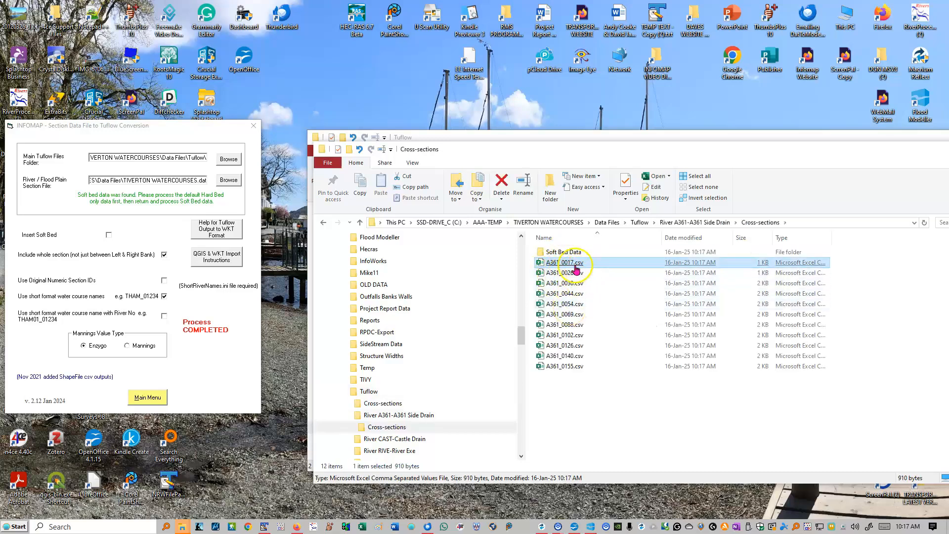
click(570, 275)
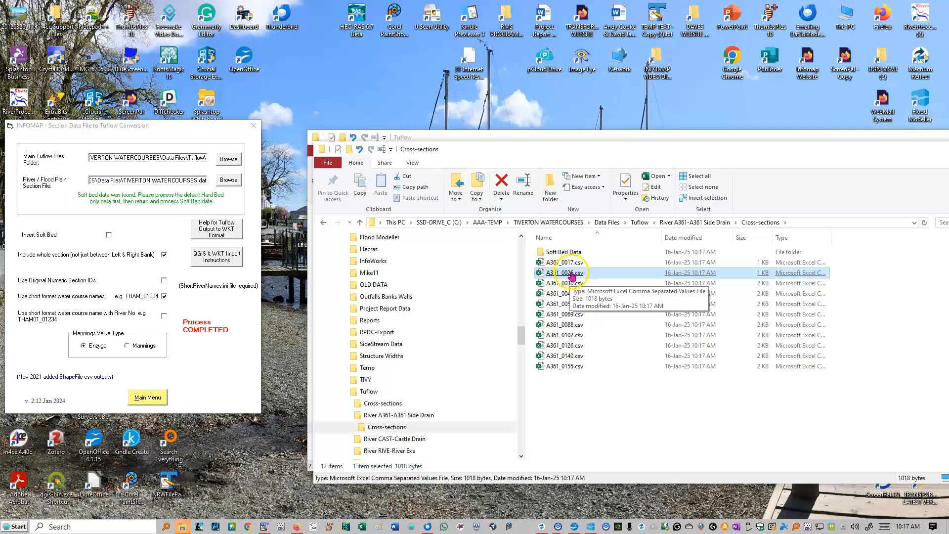
double_click(572, 276)
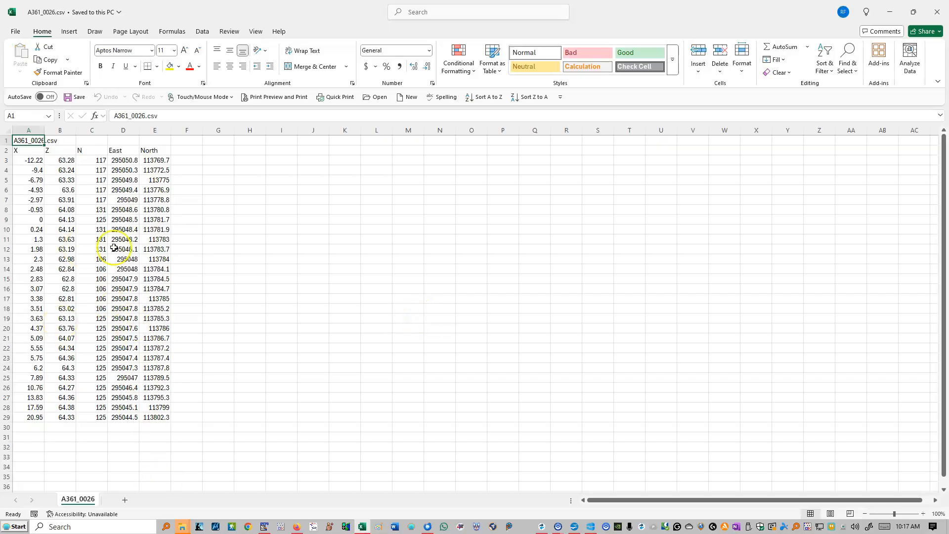
click(937, 14)
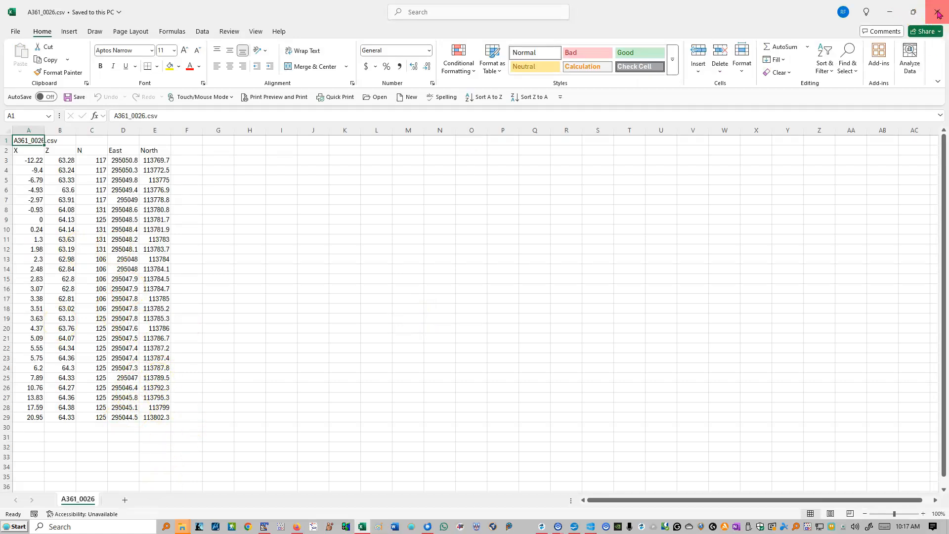
Return to the Tuflow folder, proceed to the QGIS output check and close the Tuflow output checking information.
click(687, 223)
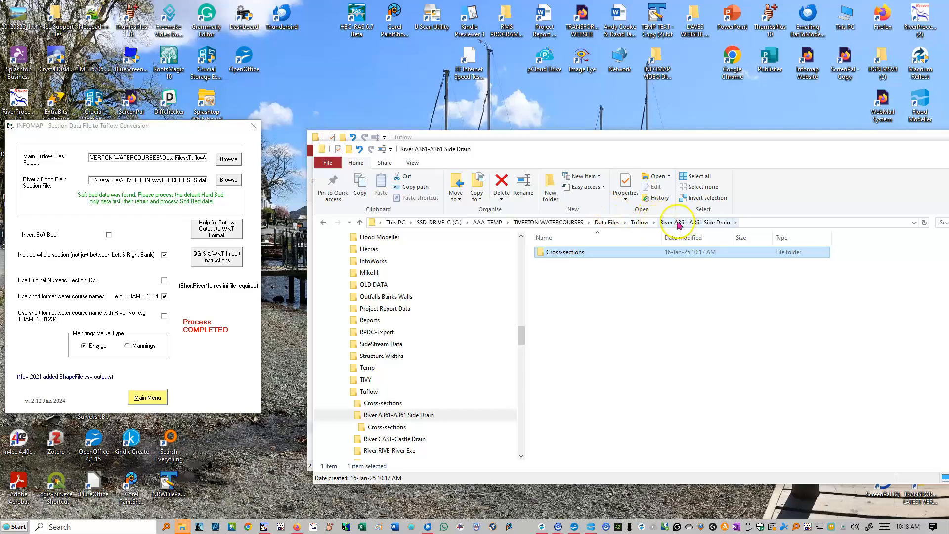
click(643, 222)
drag(486, 150, 487, 390)
click(496, 295)
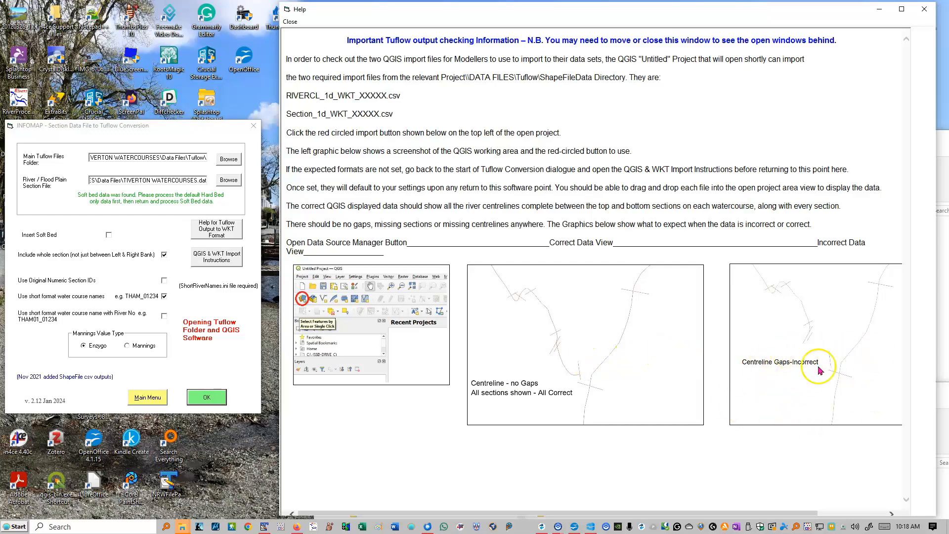
click(922, 9)
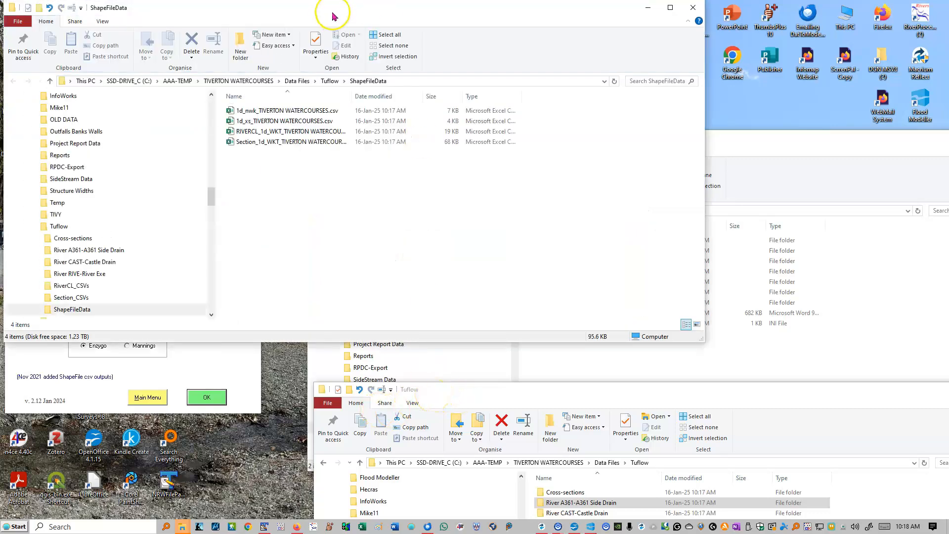
Add RIVERCL_1d_WKT_TIVERTON WATERCOURSES.csv from the ShapeFileData folder to the untitled QGIS project as a layer.
drag(331, 10, 561, 365)
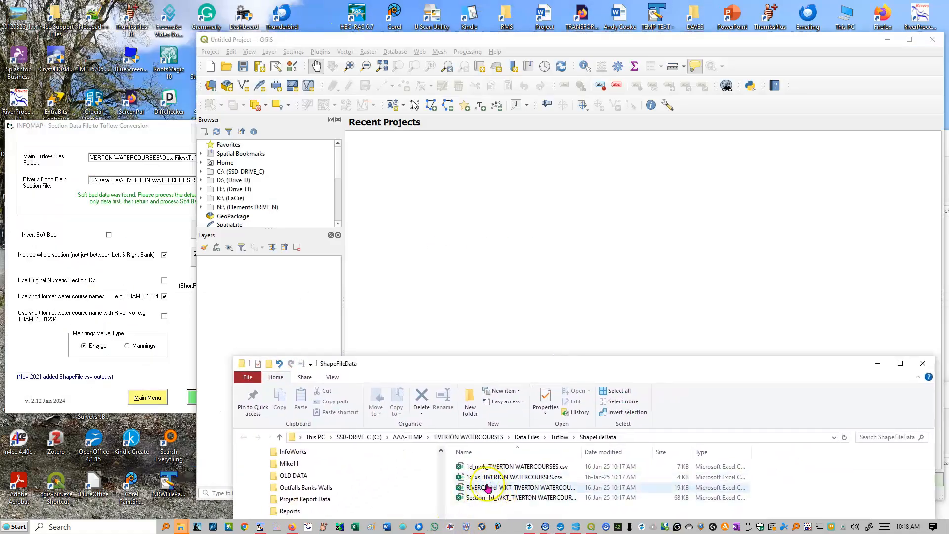
drag(479, 491, 533, 168)
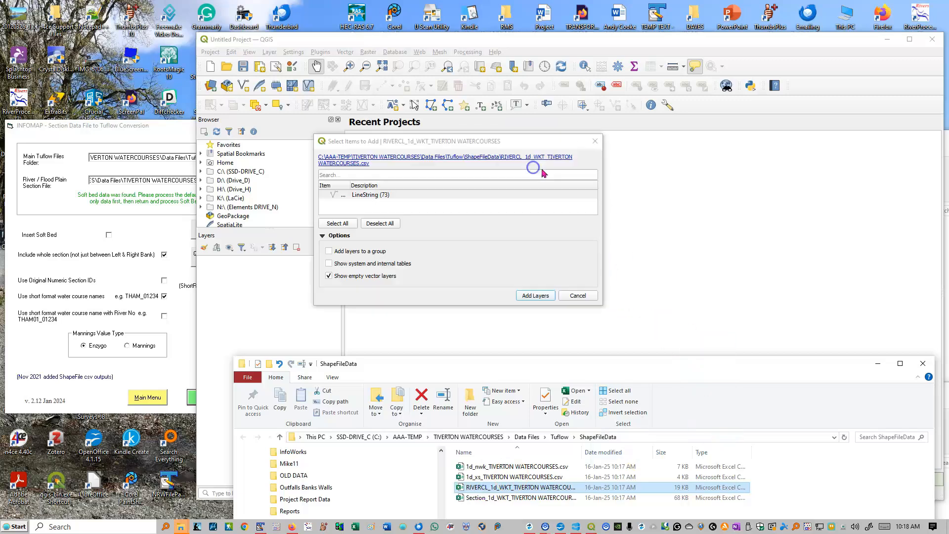
click(536, 297)
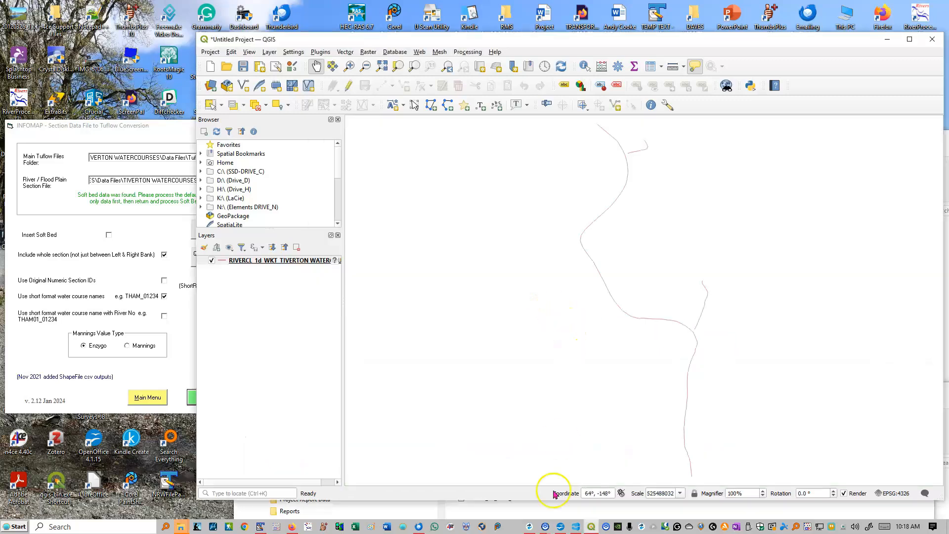
Add Section_1d_WKT_TIVERTON WATERCOURSES.csv from the ShapeFileData folder to the QGIS project as a layer and check its sections against the centreline.
click(488, 516)
drag(489, 497, 528, 236)
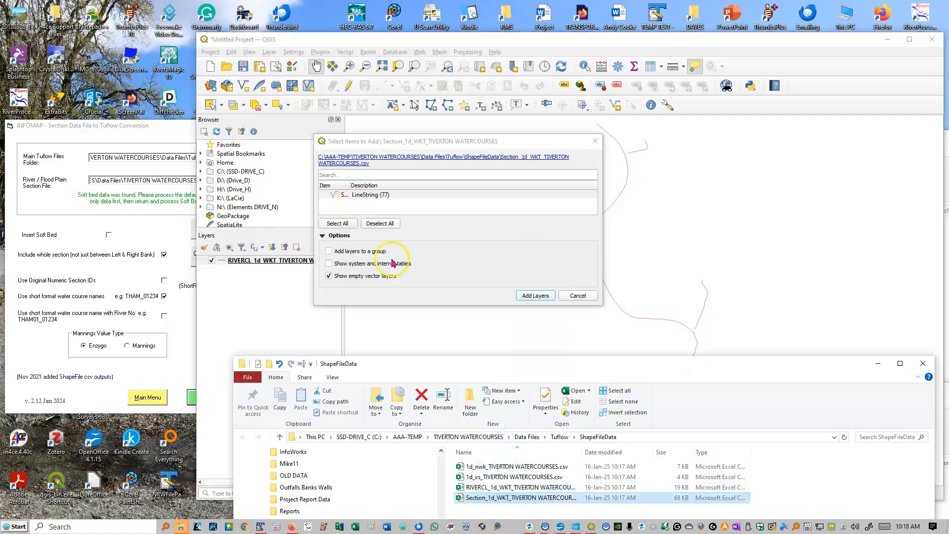
click(535, 295)
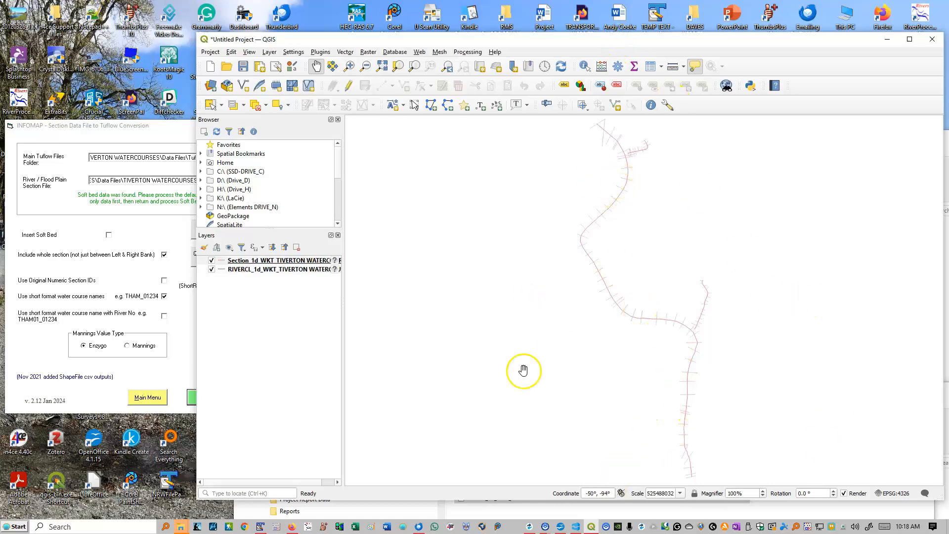
drag(672, 324, 462, 287)
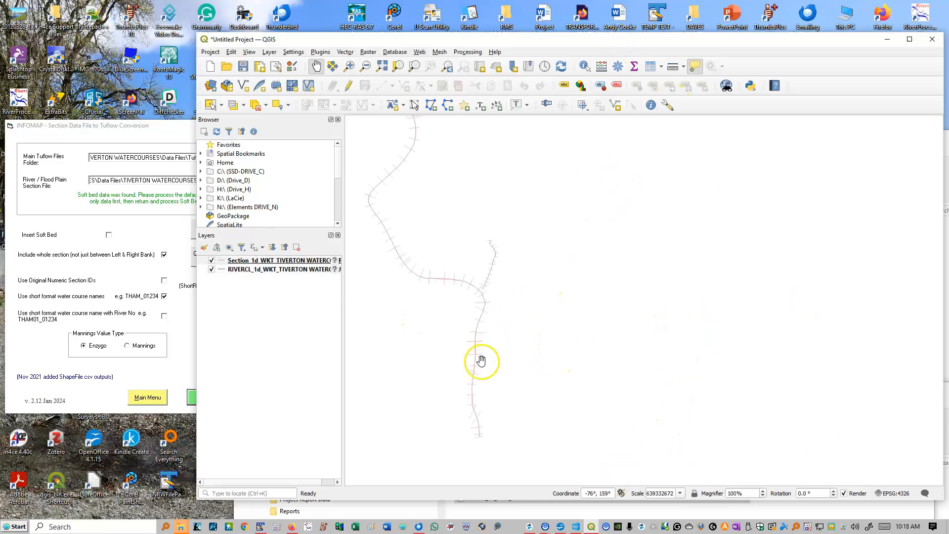
scroll(532, 411, up, 1)
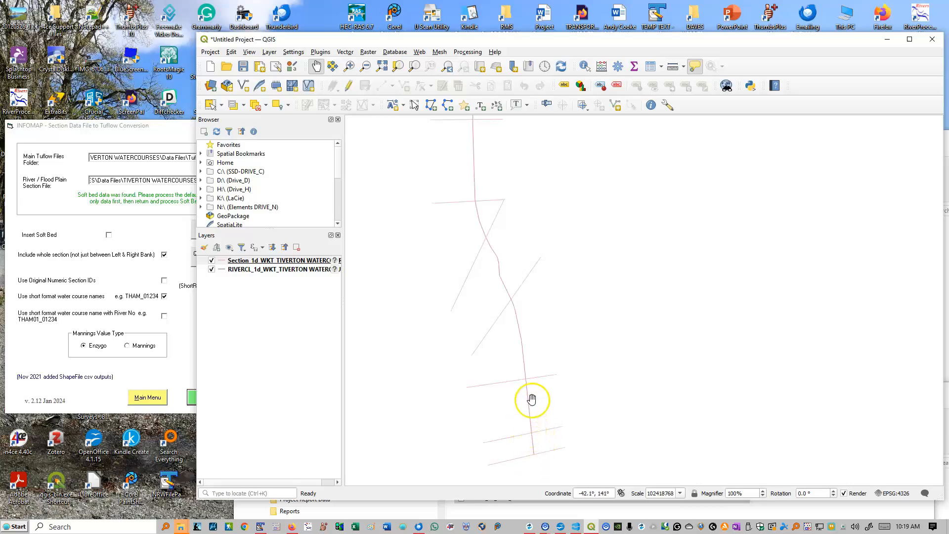
scroll(545, 243, down, 1)
scroll(545, 257, up, 1)
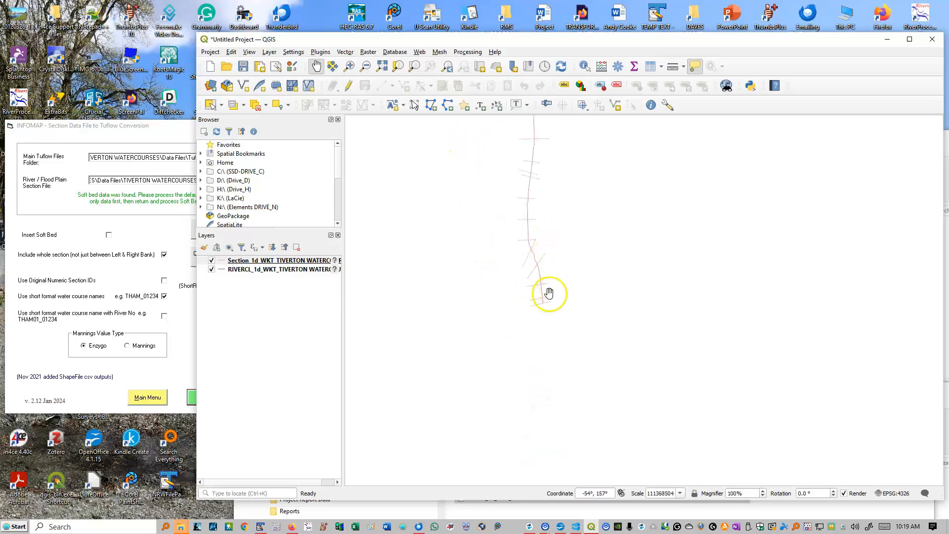
Open RIVERCL_1d_WKT_TIVERTON WATERCOURSES.csv read-only in Excel, inspect the full coordinate strings in its WKT column, and close it without saving.
click(469, 512)
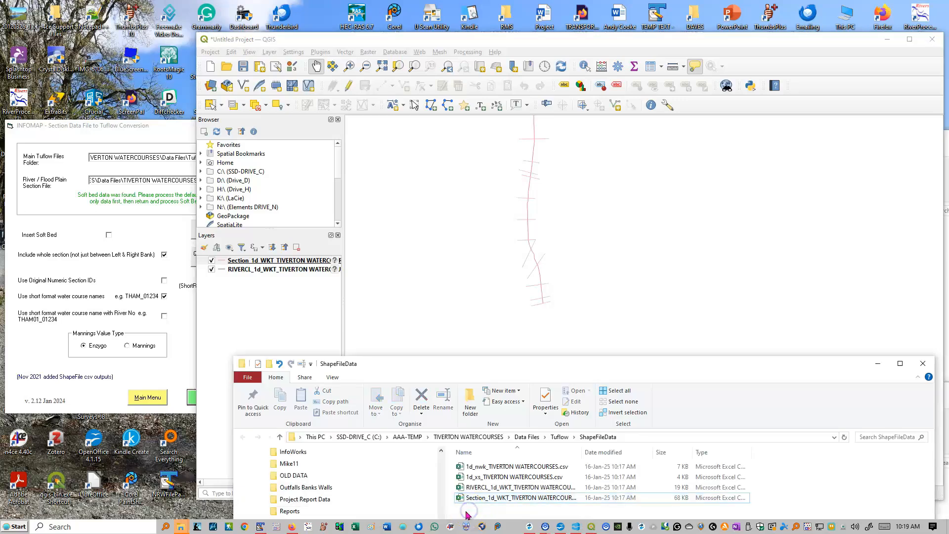
click(475, 488)
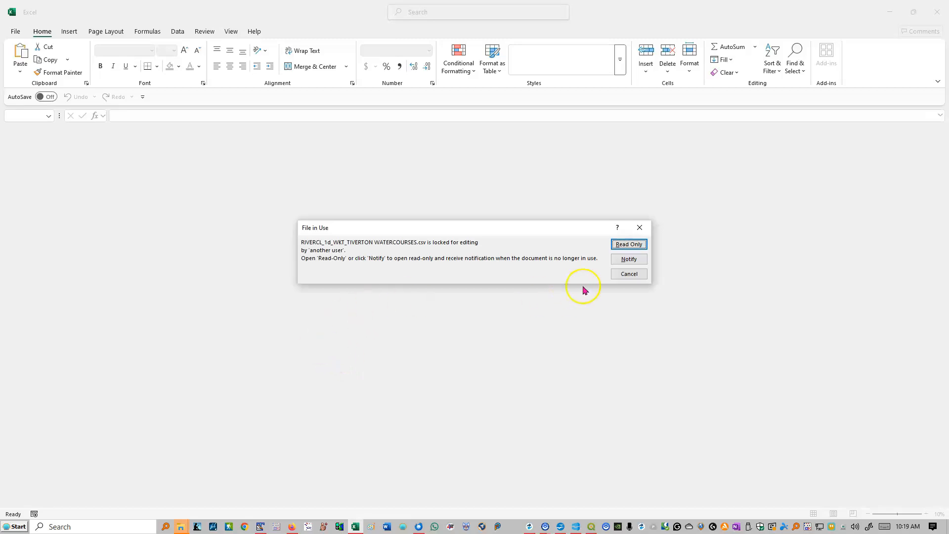
click(626, 245)
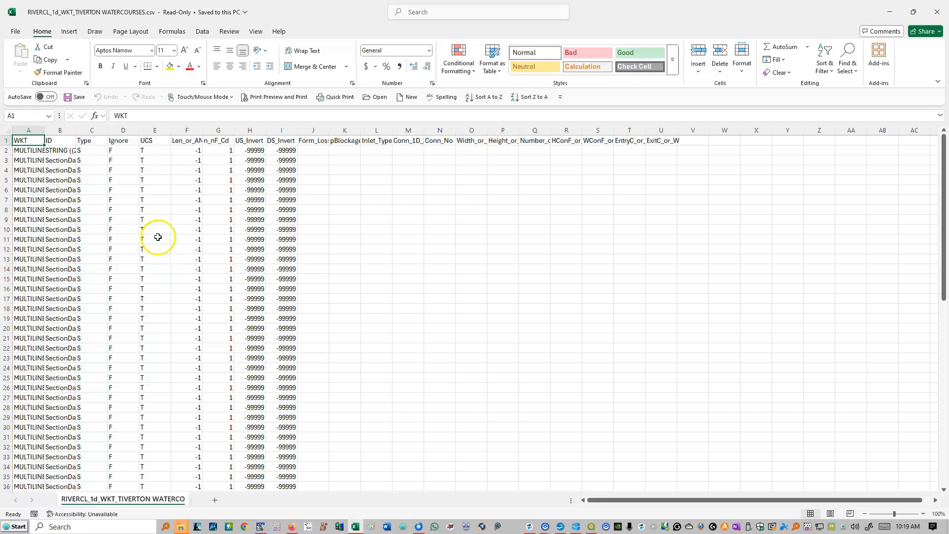
drag(45, 130, 346, 171)
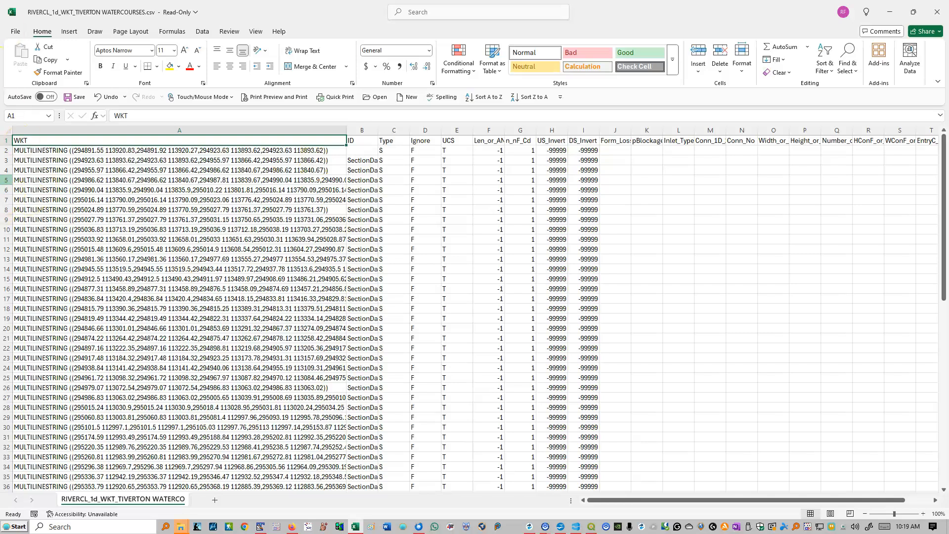
click(28, 154)
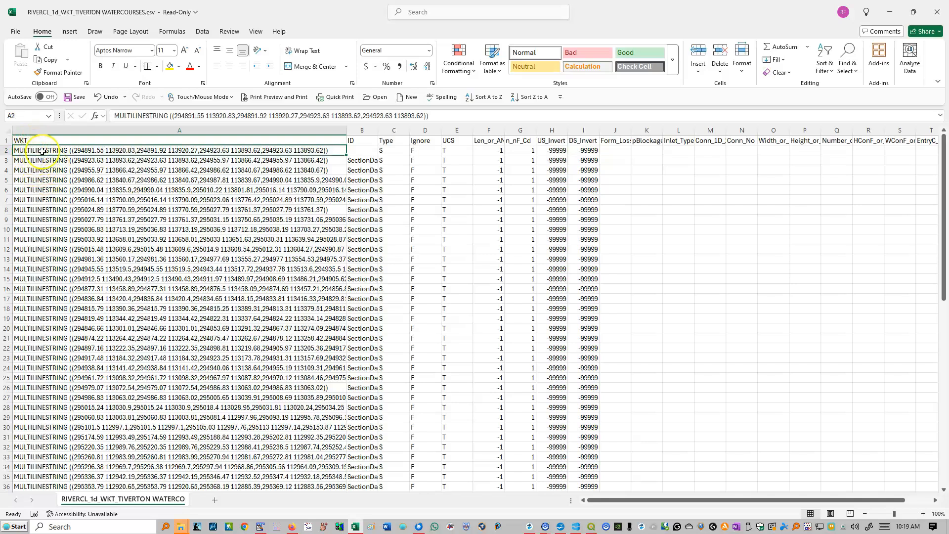
drag(347, 131, 639, 170)
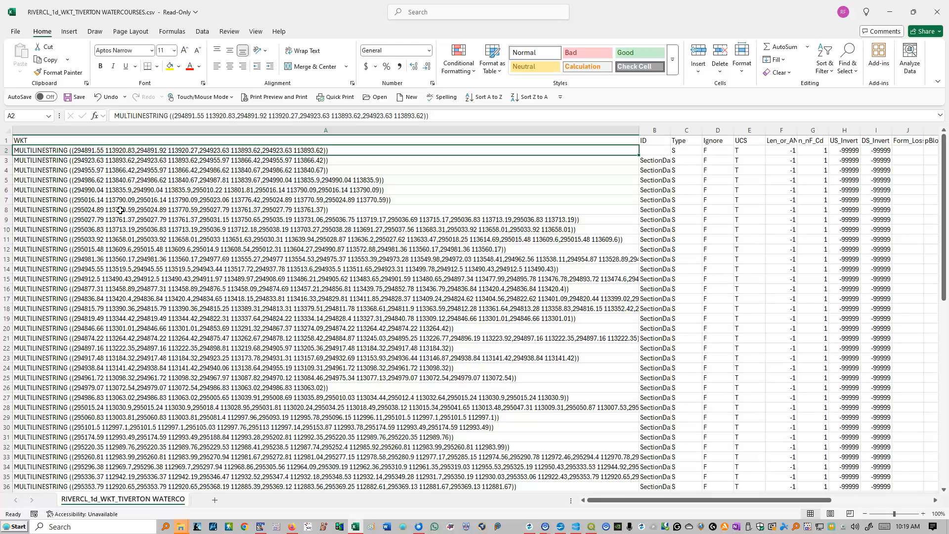
drag(637, 131, 207, 132)
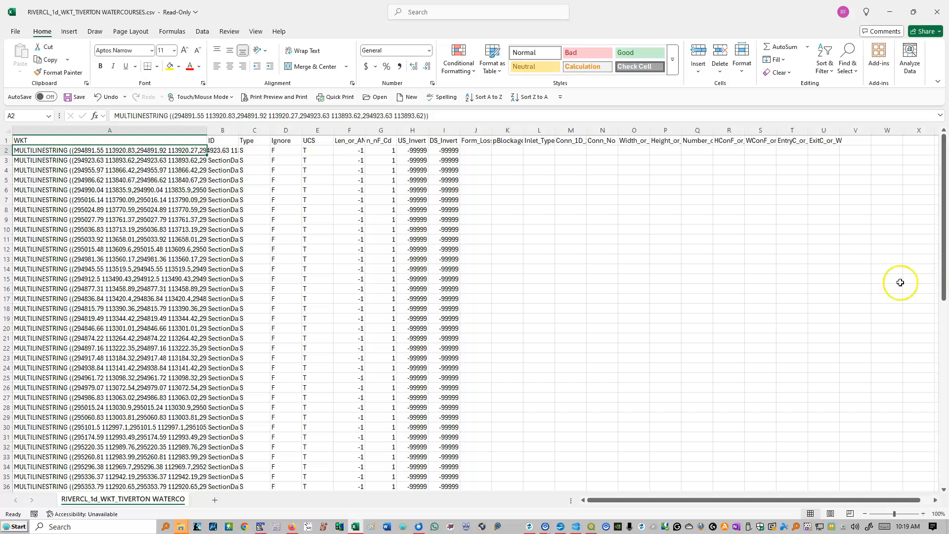
click(936, 12)
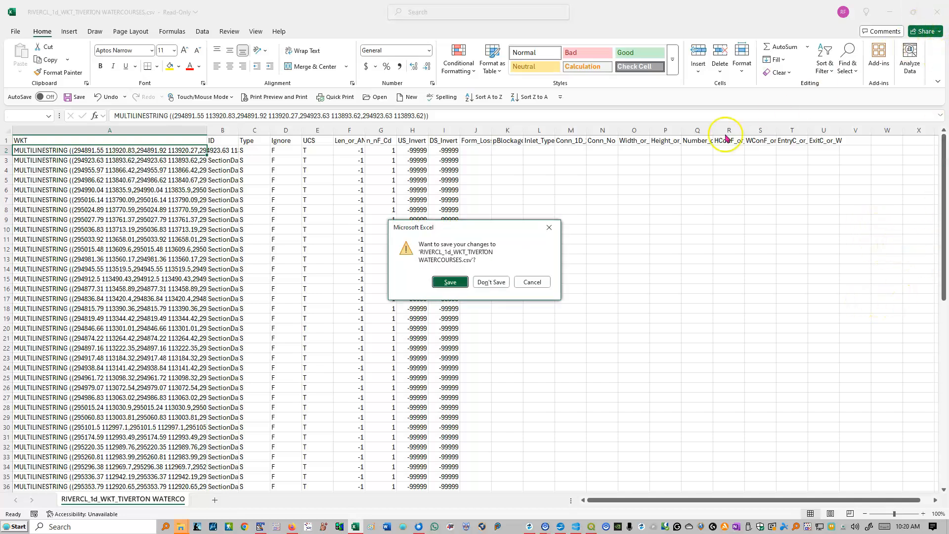
click(488, 280)
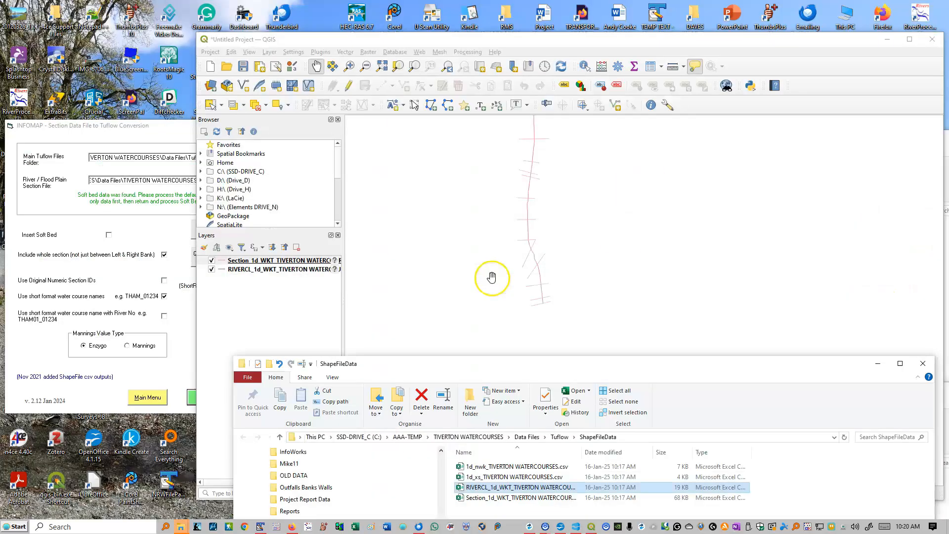
Open Section_1d_WKT_TIVERTON WATERCOURSES.csv read-only in Excel, inspect its WKT and Source columns at full width, and close it without saving.
click(504, 498)
double_click(519, 498)
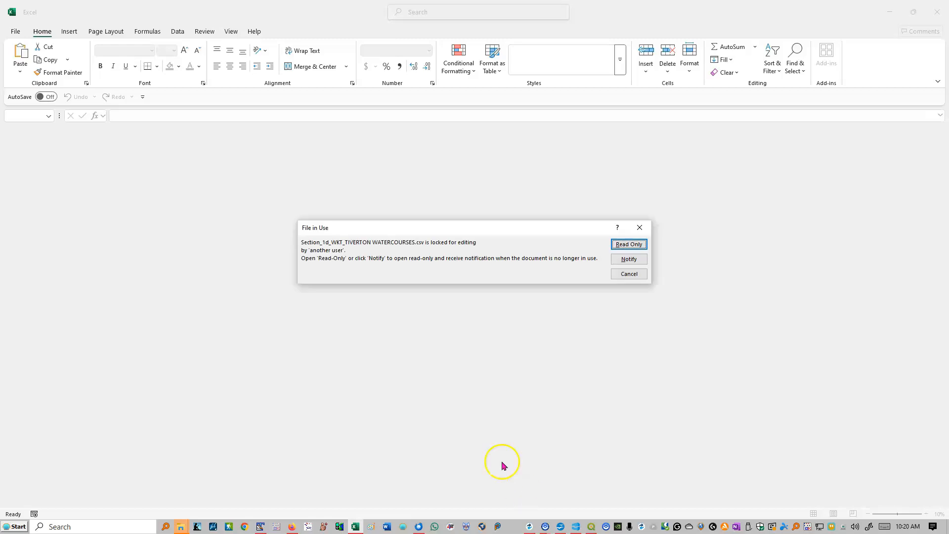
click(628, 244)
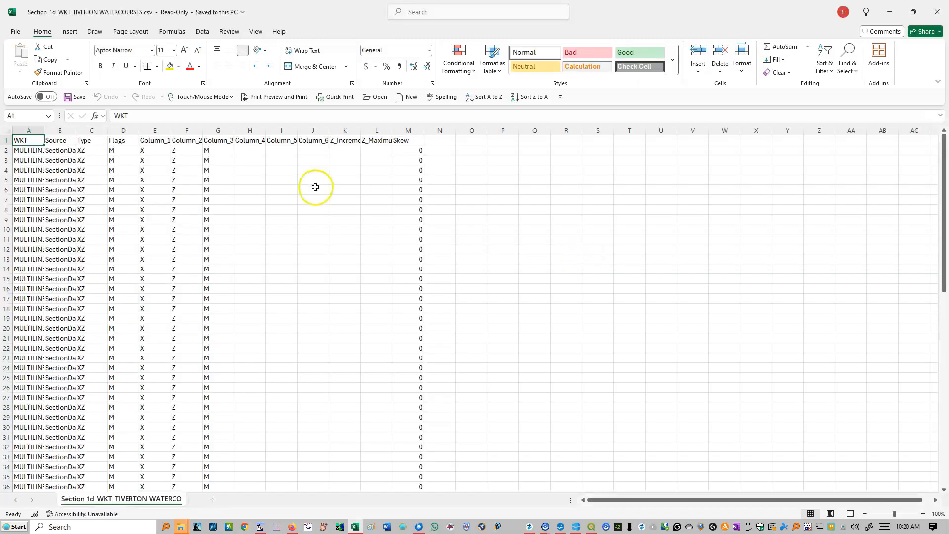
drag(45, 129, 310, 163)
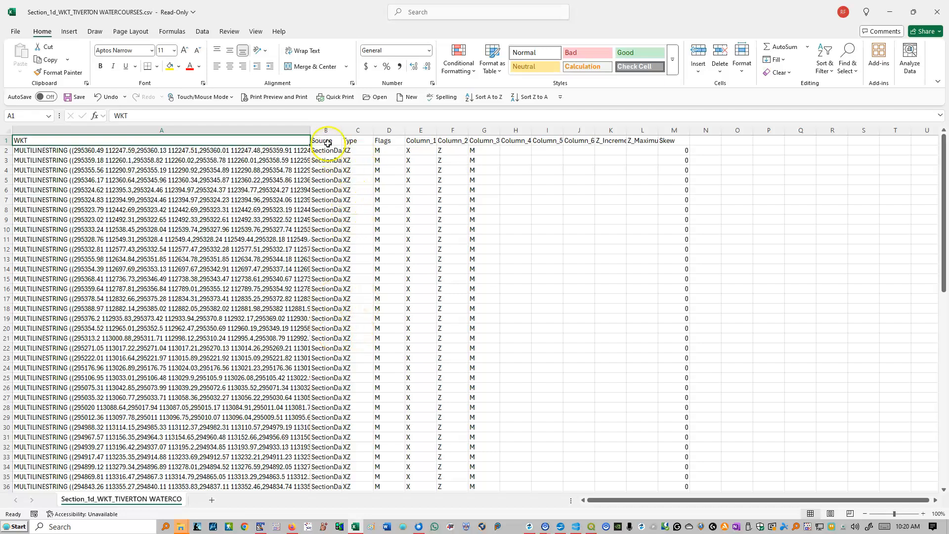
drag(345, 130, 555, 188)
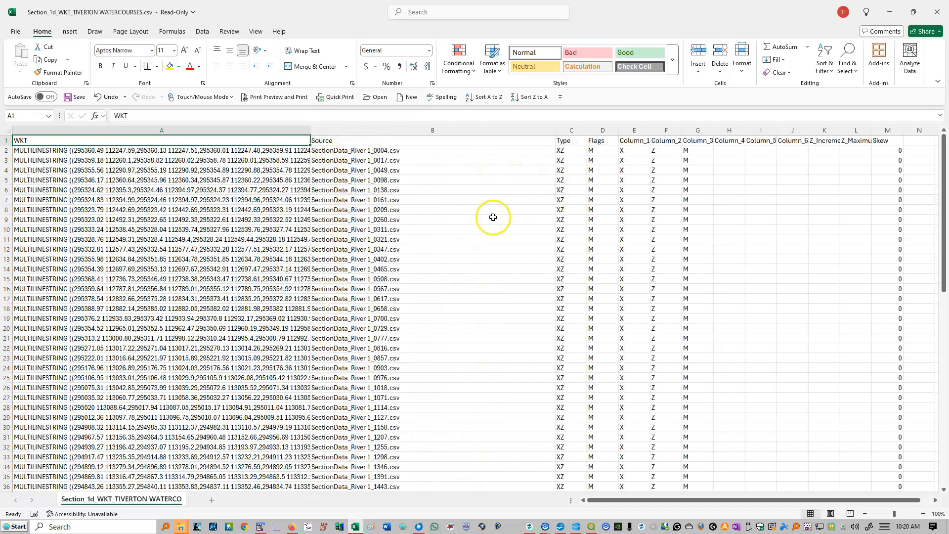
click(339, 189)
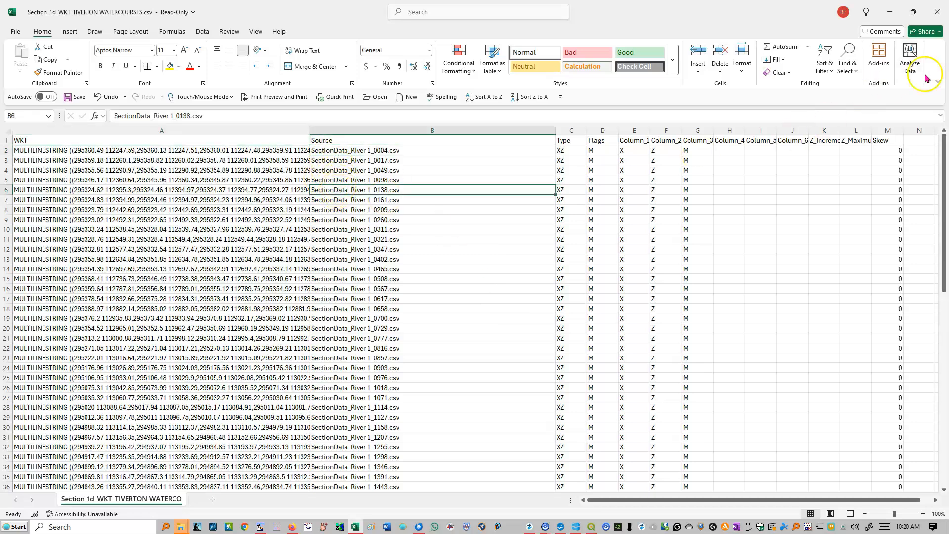
click(937, 11)
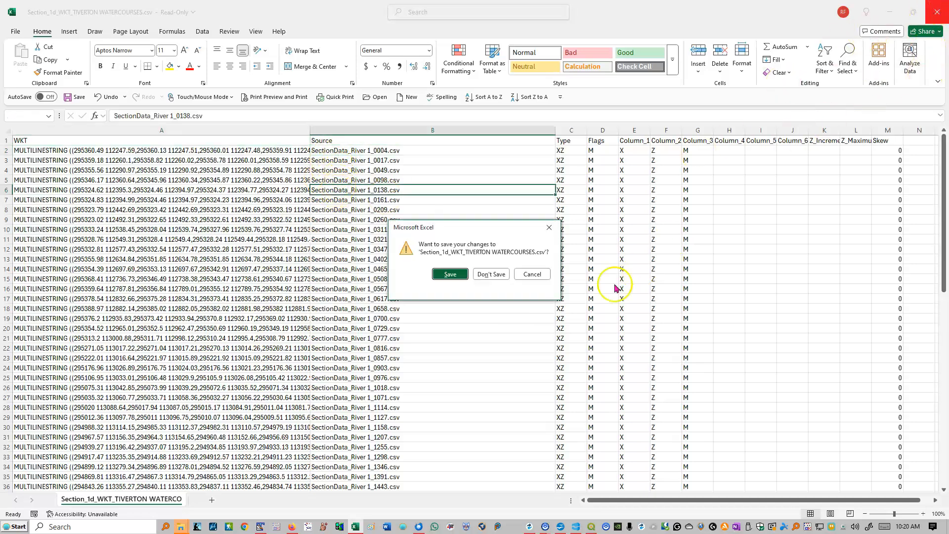
click(486, 274)
Examine the cross-section lines and river centreline in QGIS from the upstream branches down to the southern end of the watercourse.
click(458, 216)
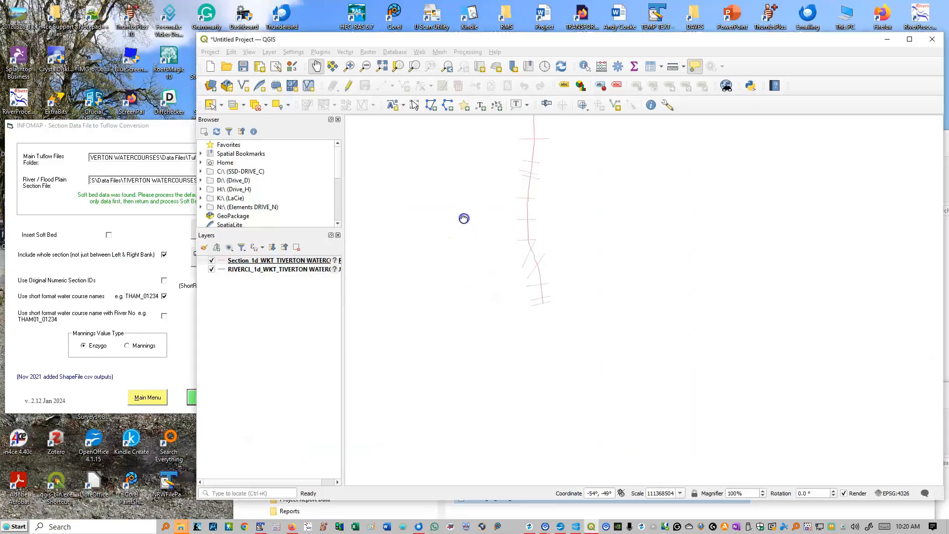
drag(492, 185, 505, 253)
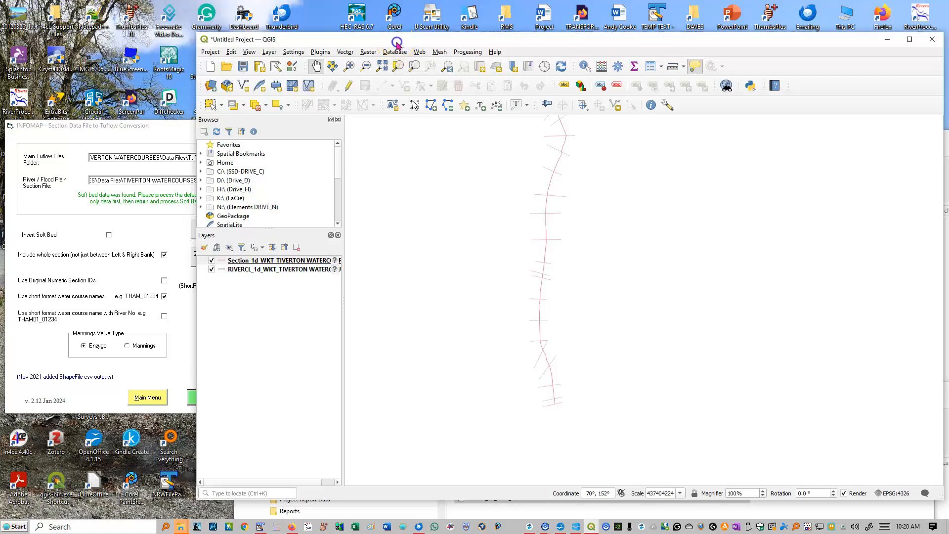
drag(395, 42, 351, 49)
scroll(527, 336, down, 1)
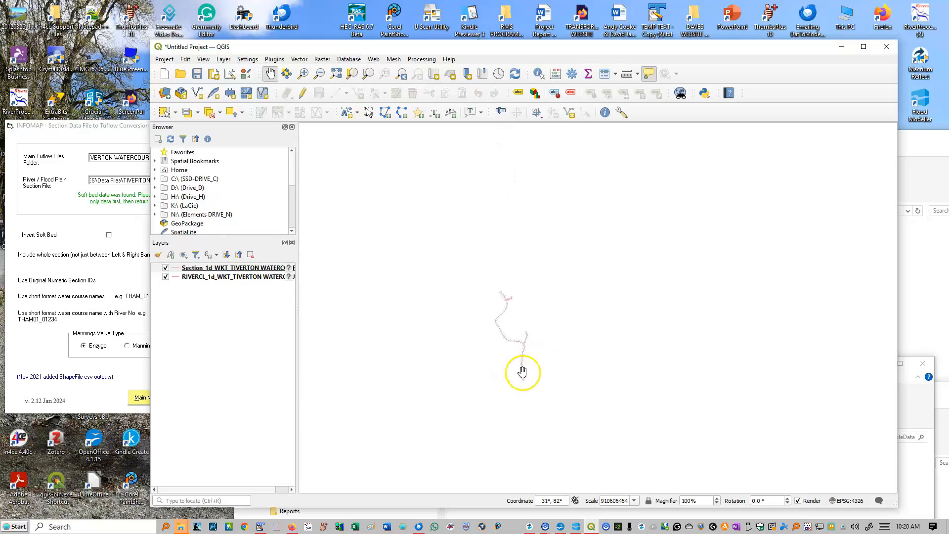
scroll(493, 243, up, 4)
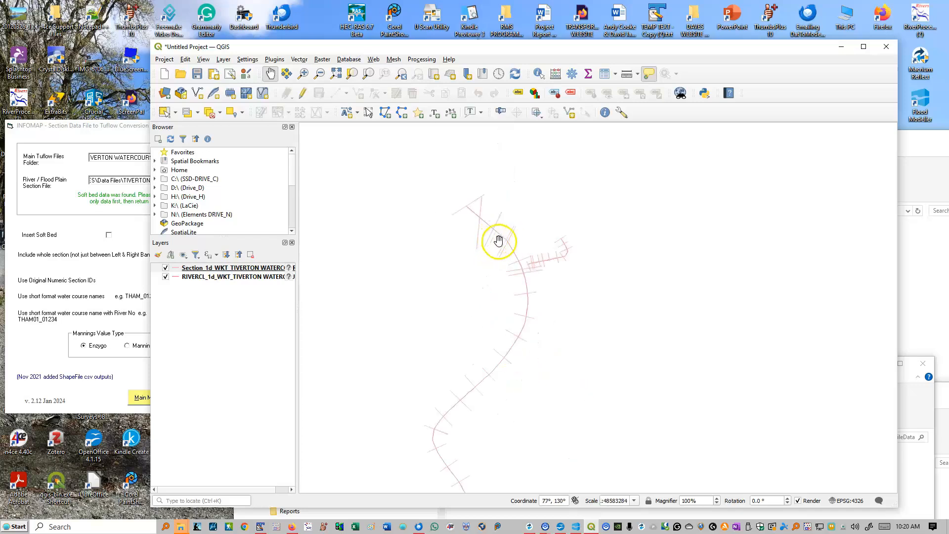
scroll(518, 276, down, 1)
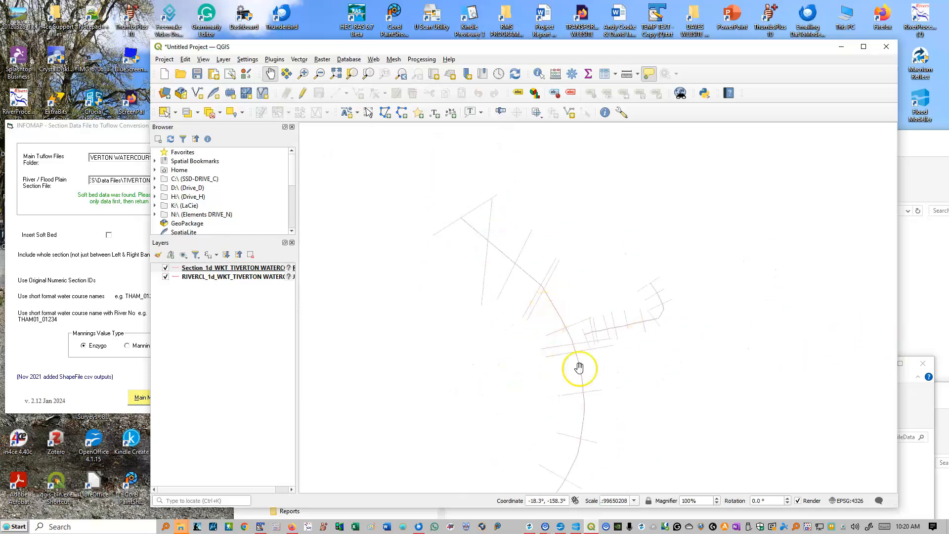
scroll(345, 237, down, 3)
scroll(426, 434, up, 2)
scroll(447, 387, up, 3)
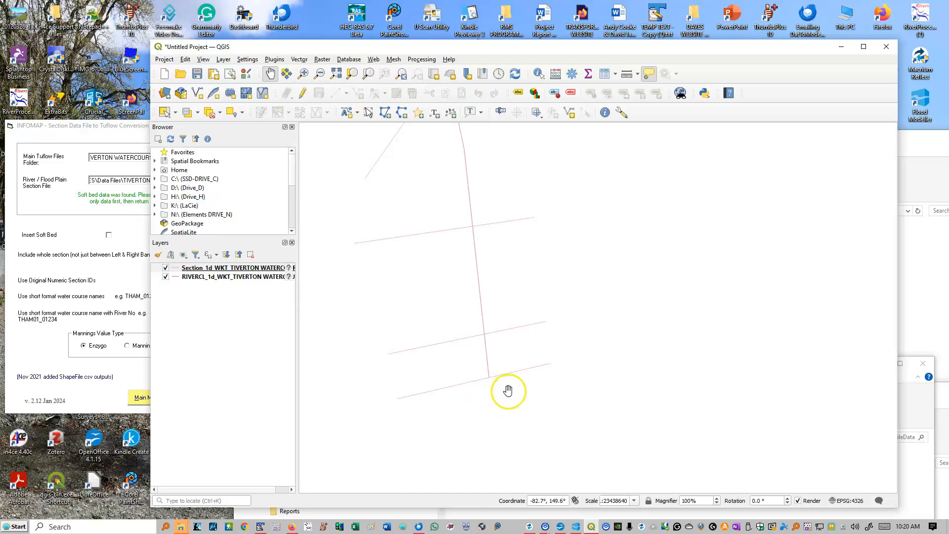
scroll(487, 399, down, 3)
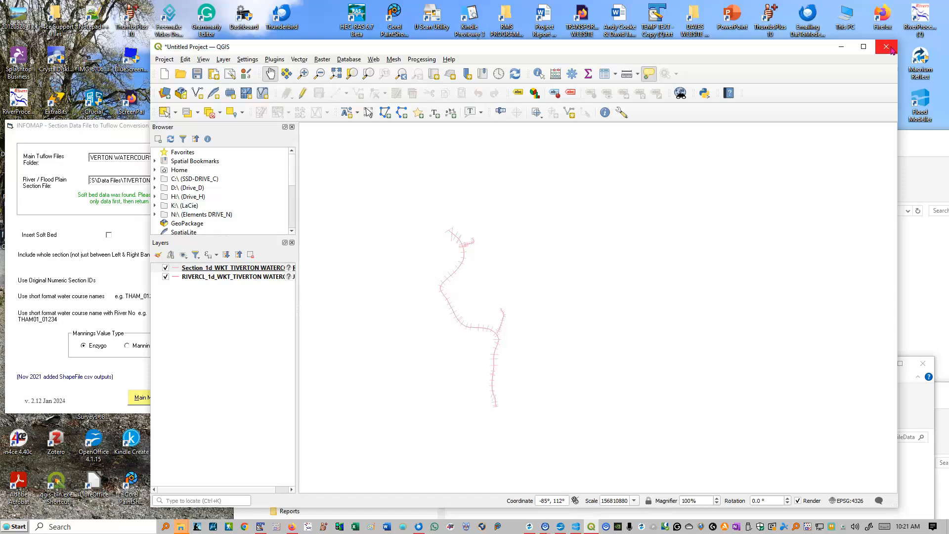
Close QGIS, discarding the untitled project, and return from the Section Data File to Tuflow Conversion to the River Processing main menu.
click(888, 49)
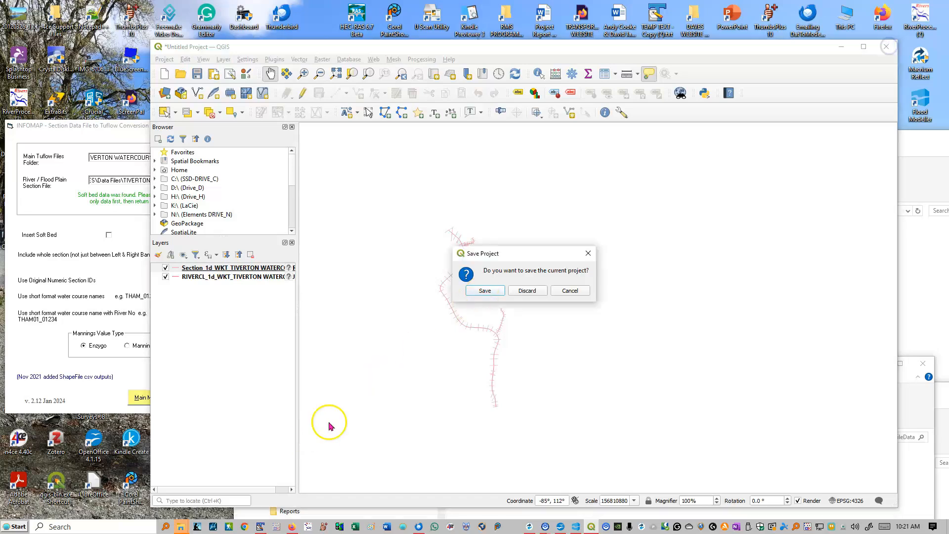
click(524, 291)
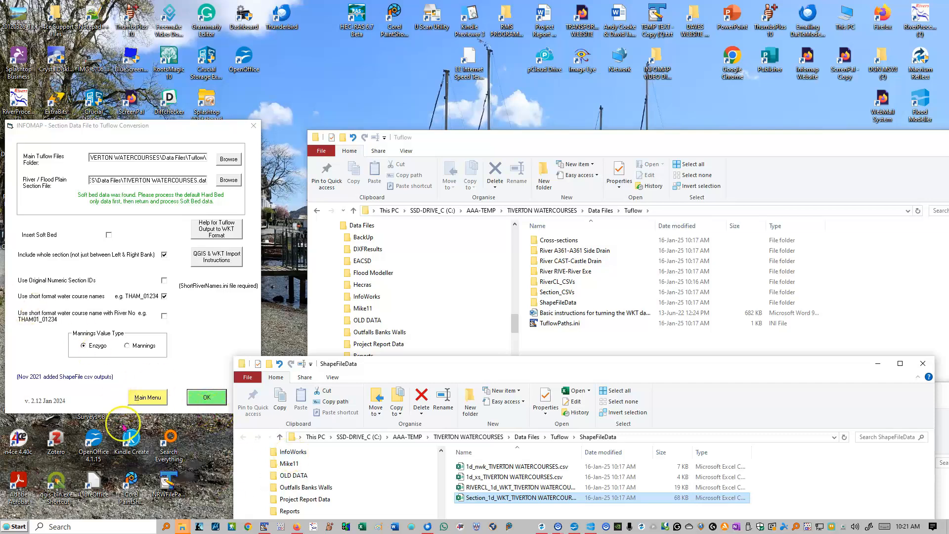
click(122, 131)
drag(122, 130, 128, 131)
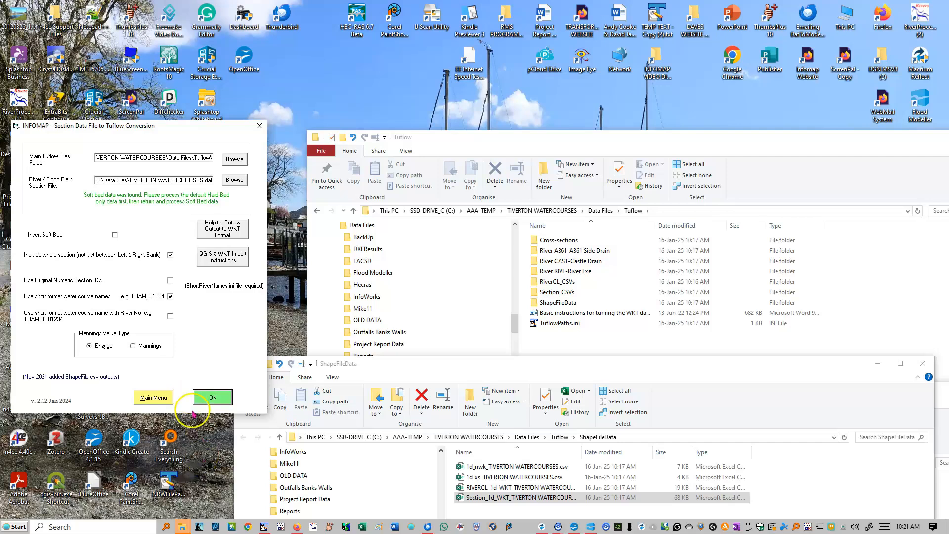
click(409, 369)
drag(410, 370, 443, 351)
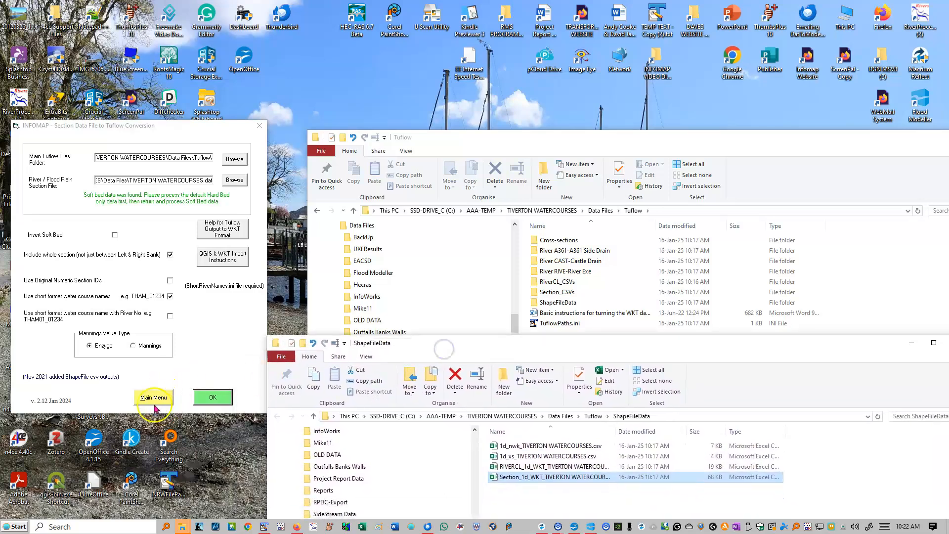
click(154, 397)
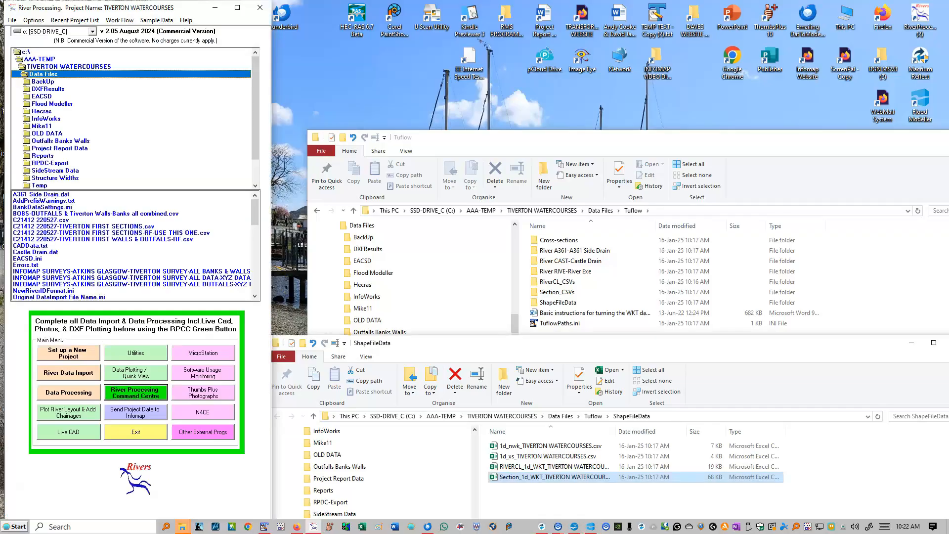
Start setting the QGIS GIS software for River Processing and acknowledge the instructions for selecting the QGIS program.
click(32, 20)
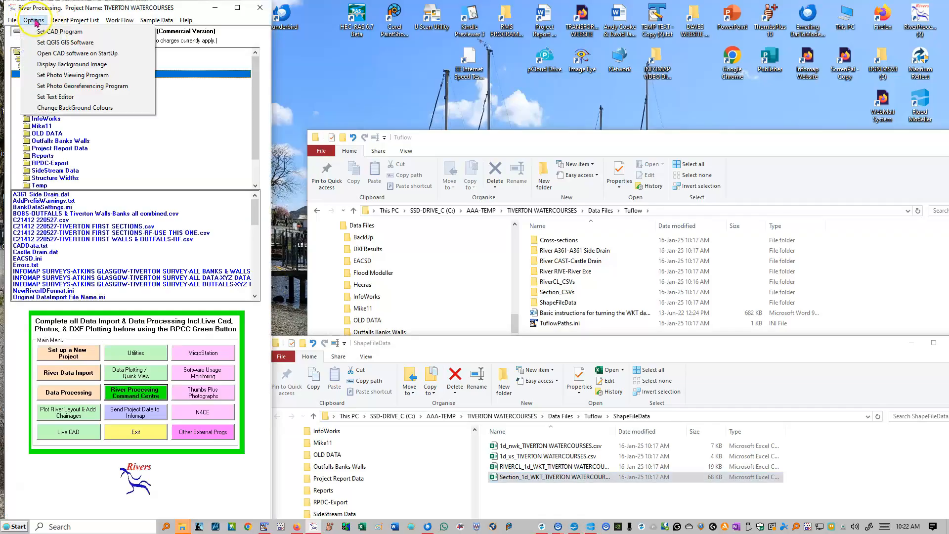
click(46, 43)
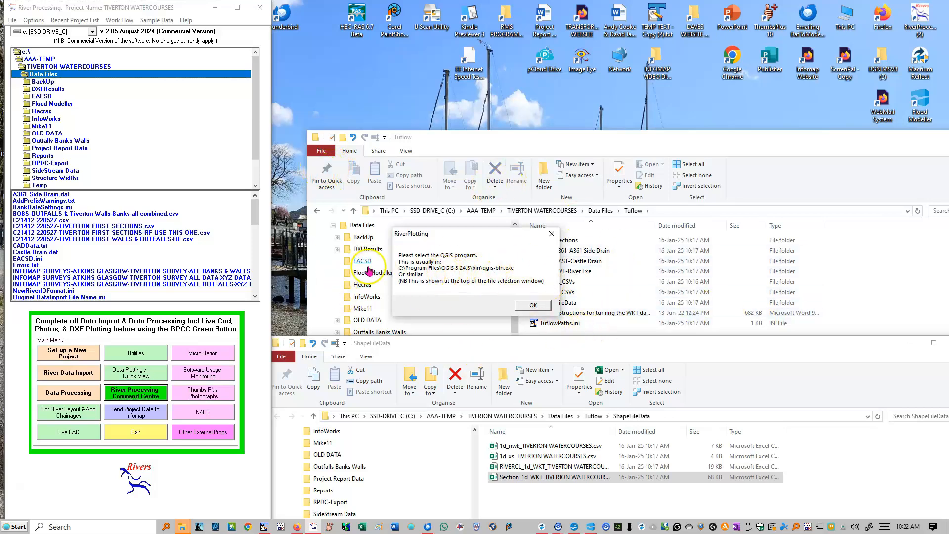
click(534, 305)
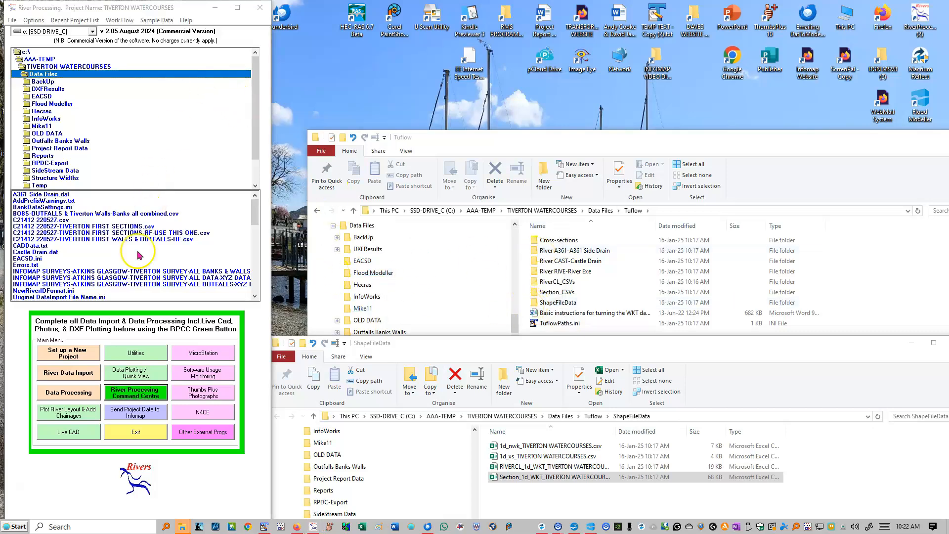